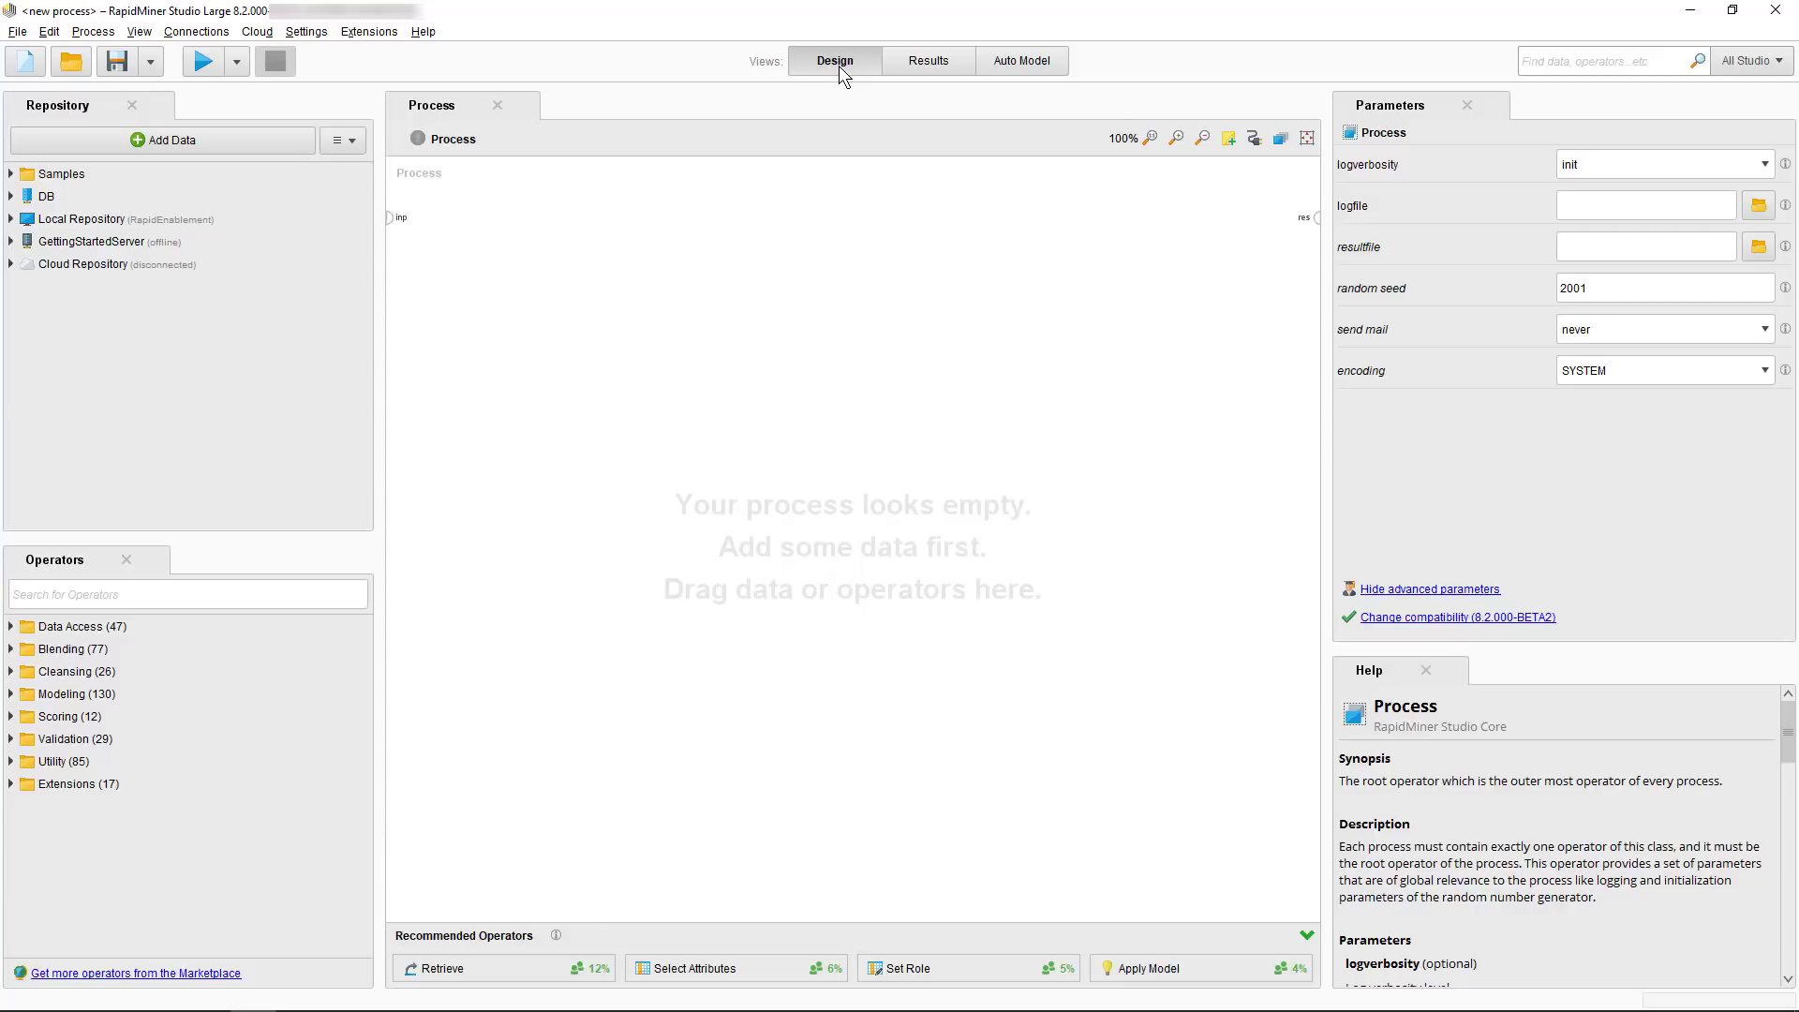
# Look at the Auto Model view and return to the Design view
pyautogui.click(1021, 62)
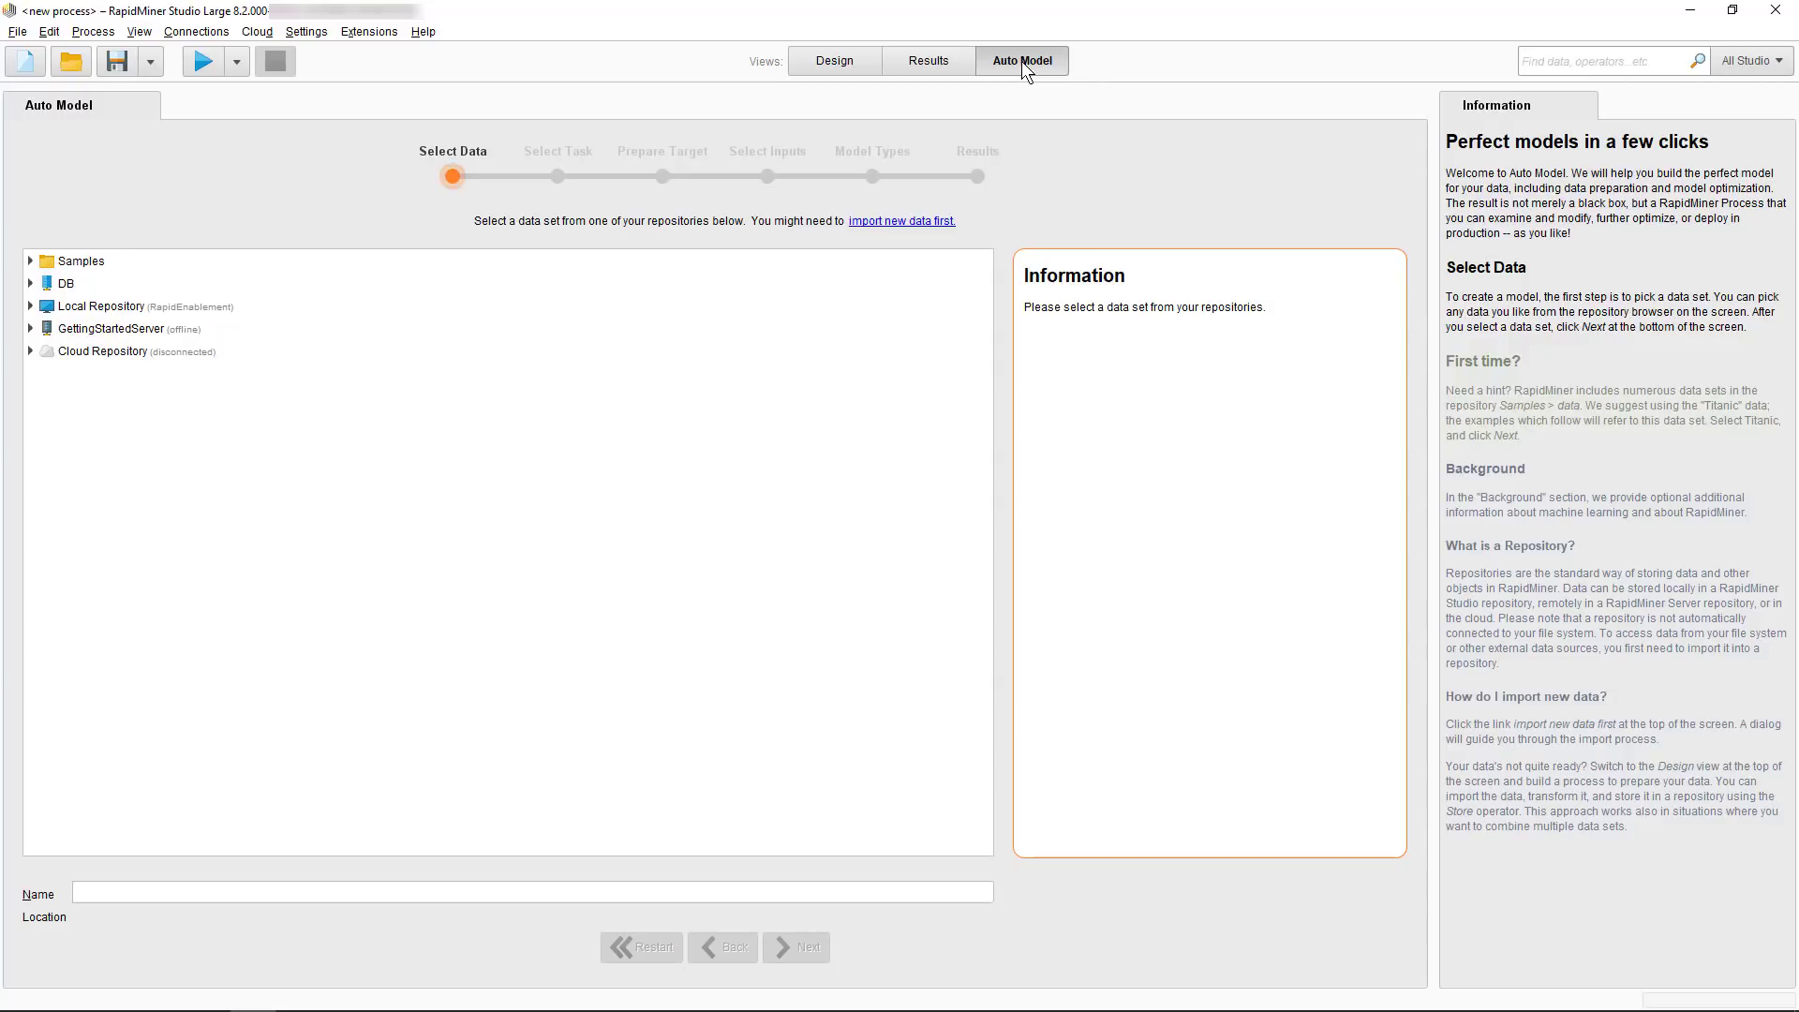
pyautogui.click(827, 60)
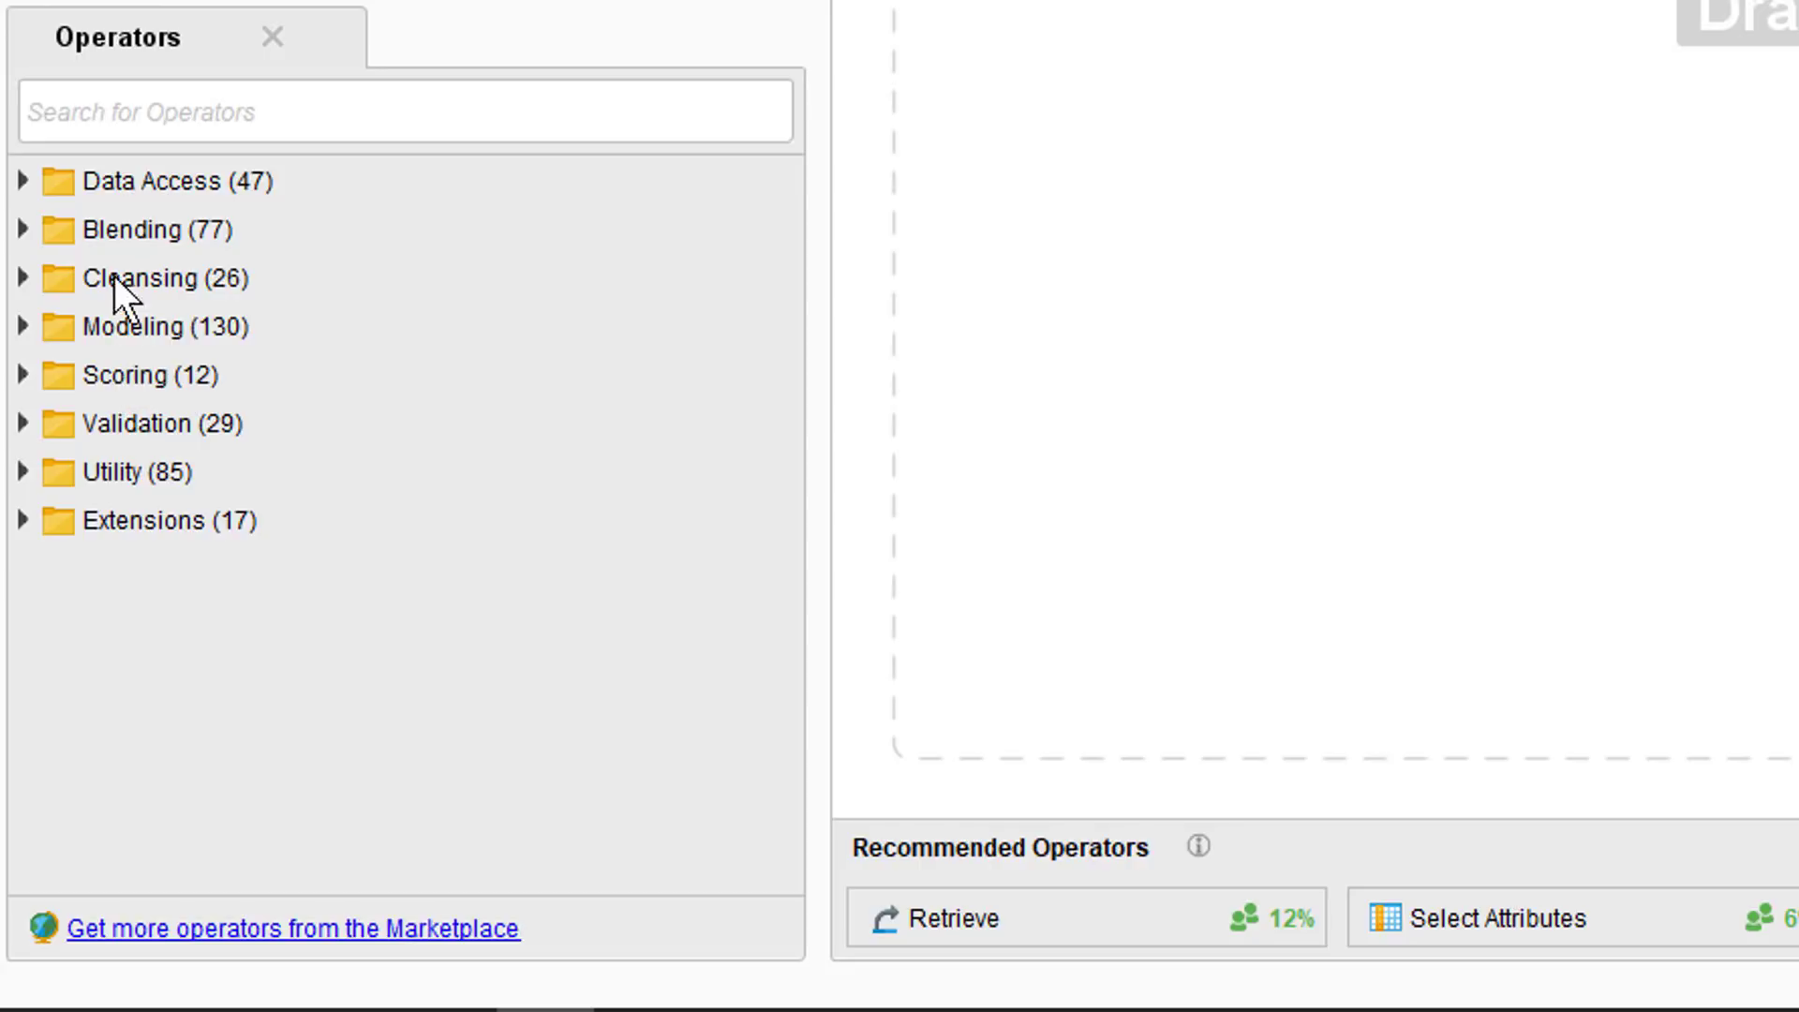
# Add a Retrieve operator from the Data Access group to the empty process
pyautogui.click(22, 180)
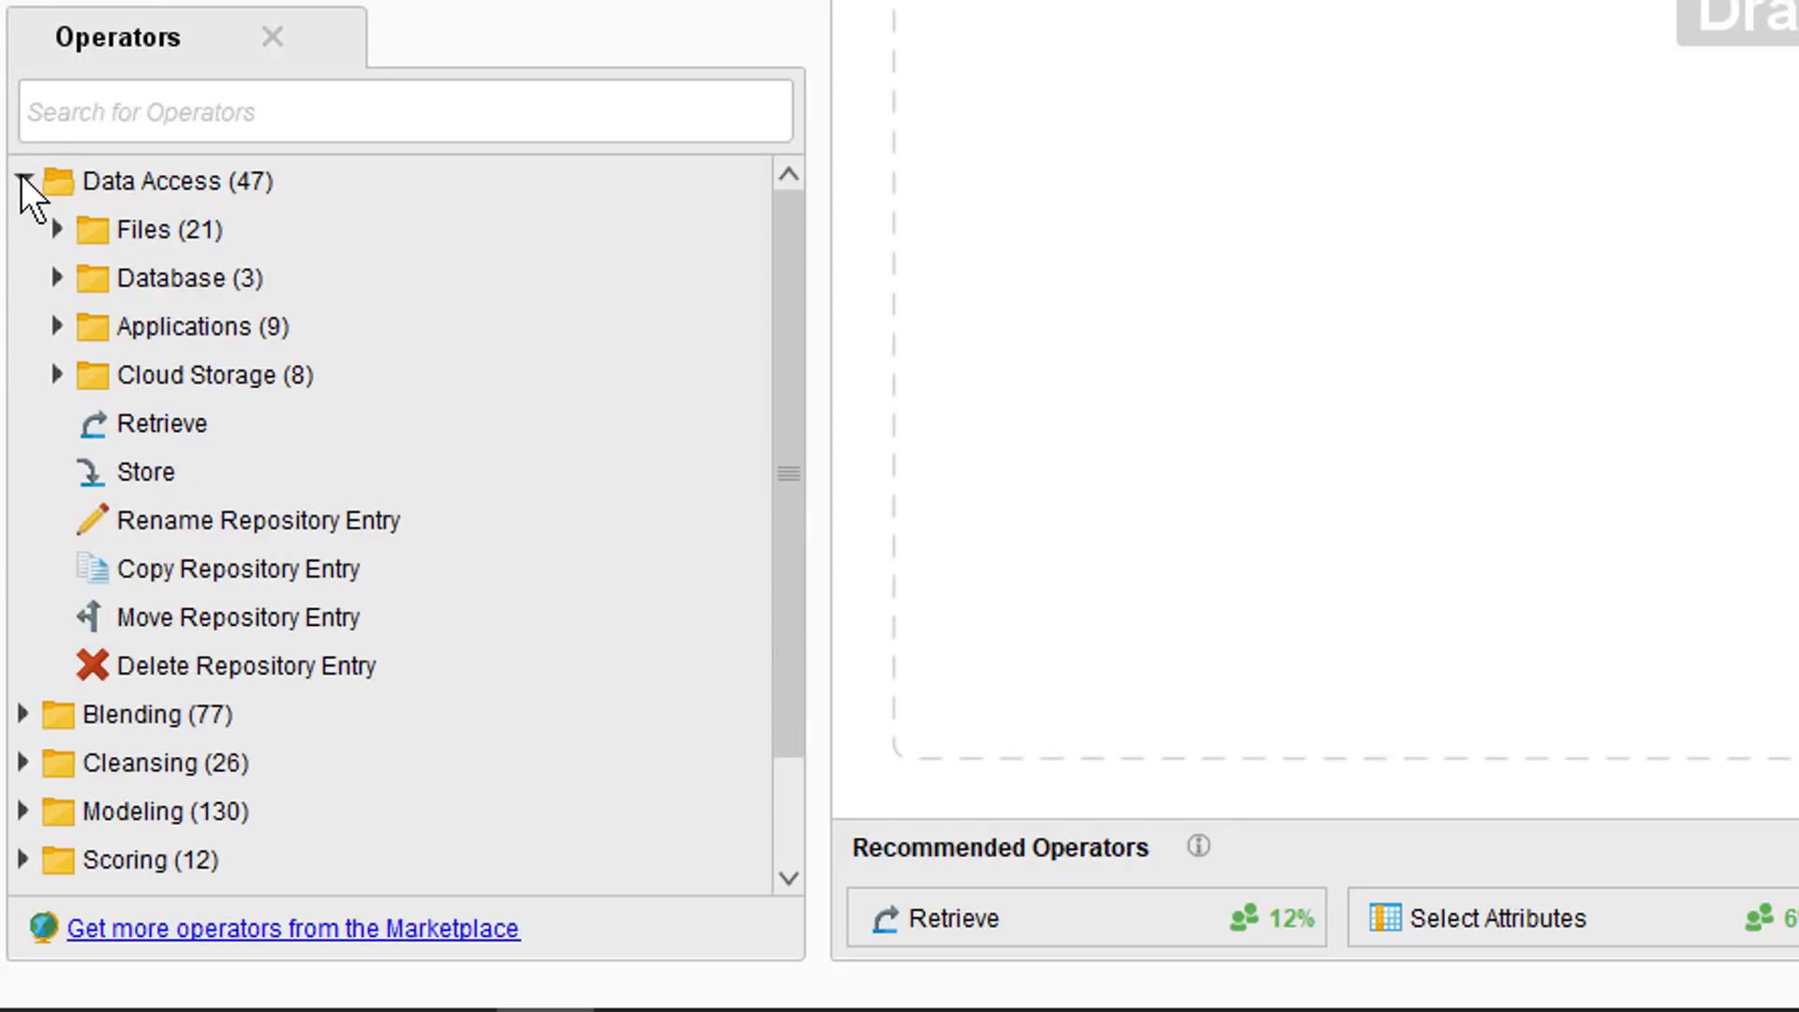
pyautogui.click(153, 423)
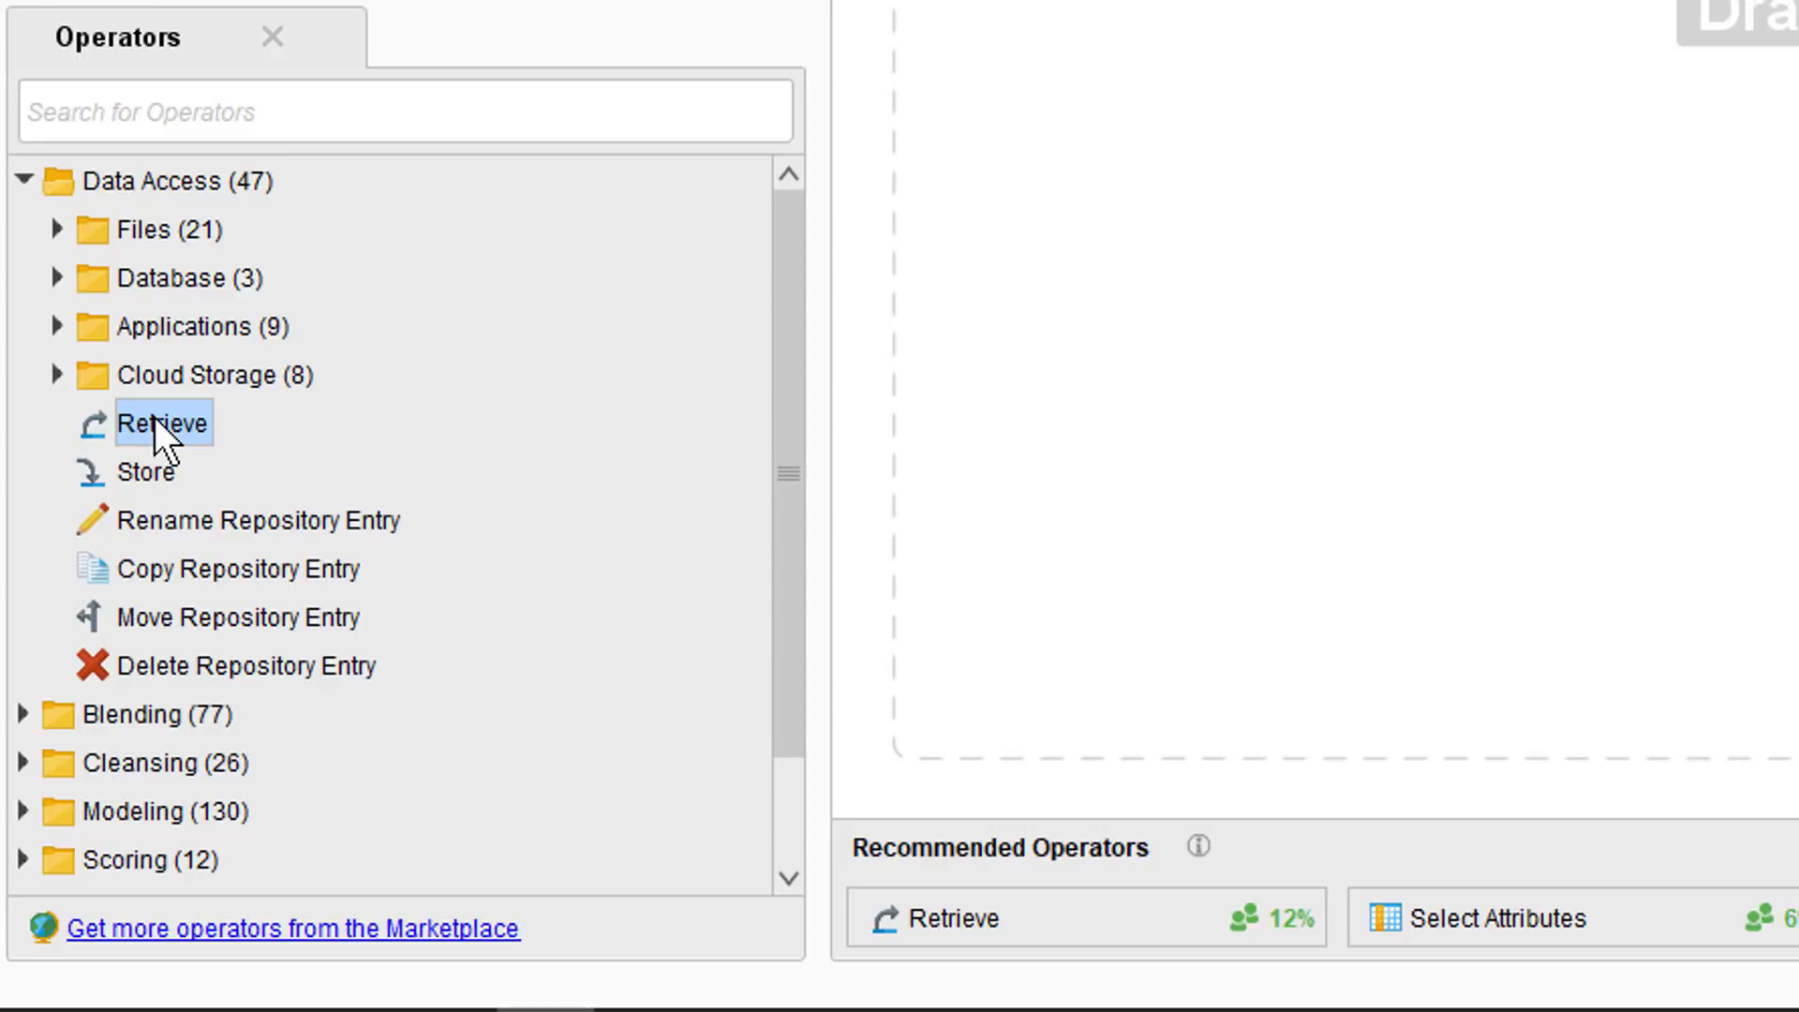
pyautogui.moveTo(155, 418); pyautogui.dragTo(587, 236)
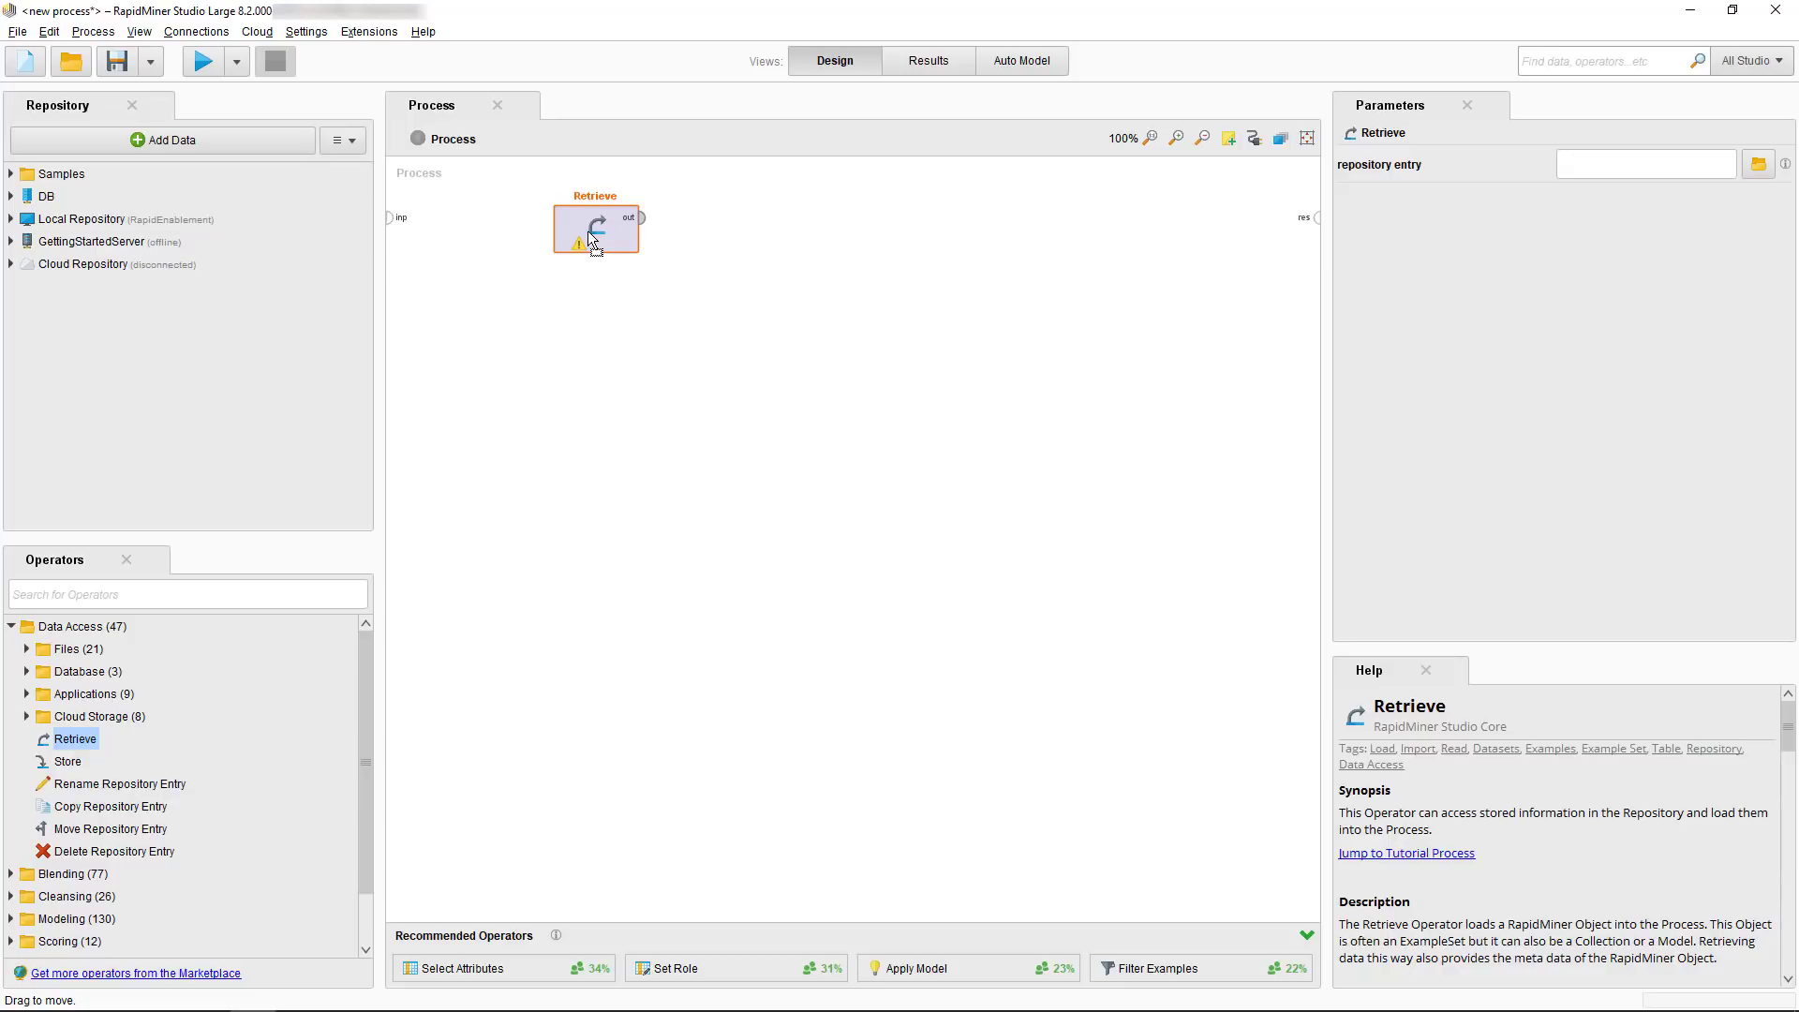
# Search the operators for "retrieve" and clear the search
pyautogui.click(167, 595)
pyautogui.write('retrieve')
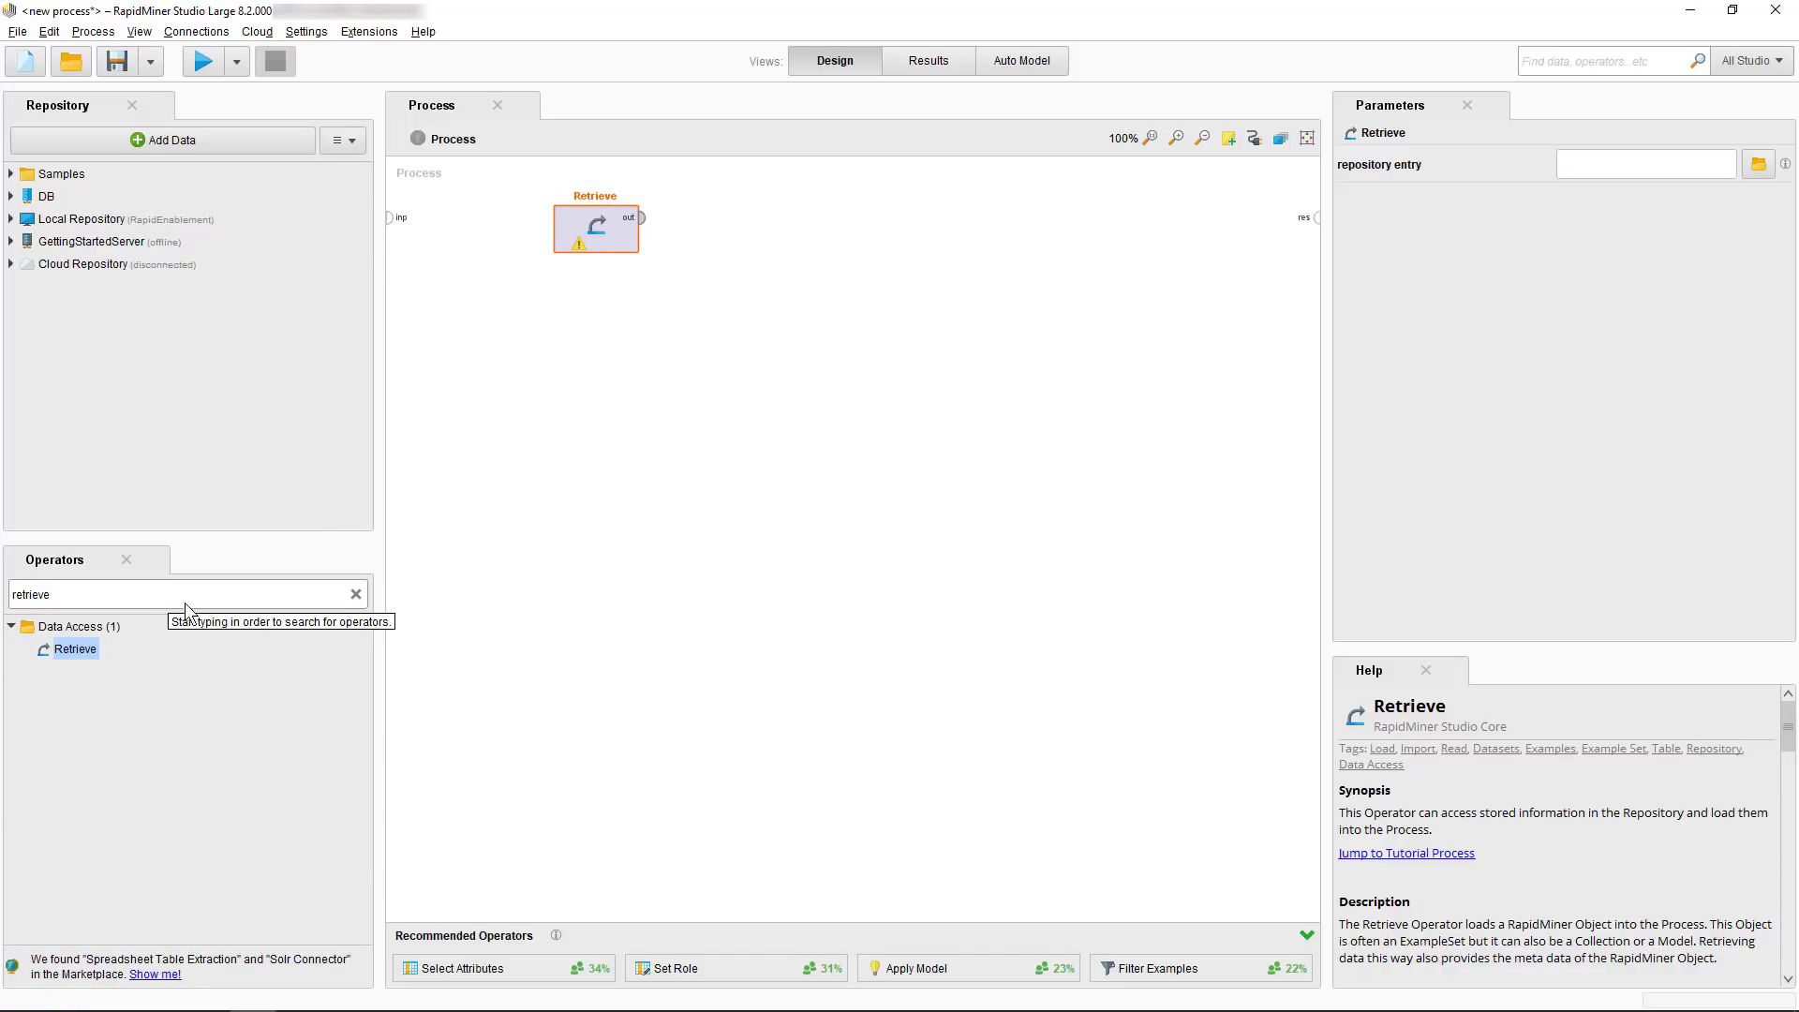
pyautogui.click(356, 596)
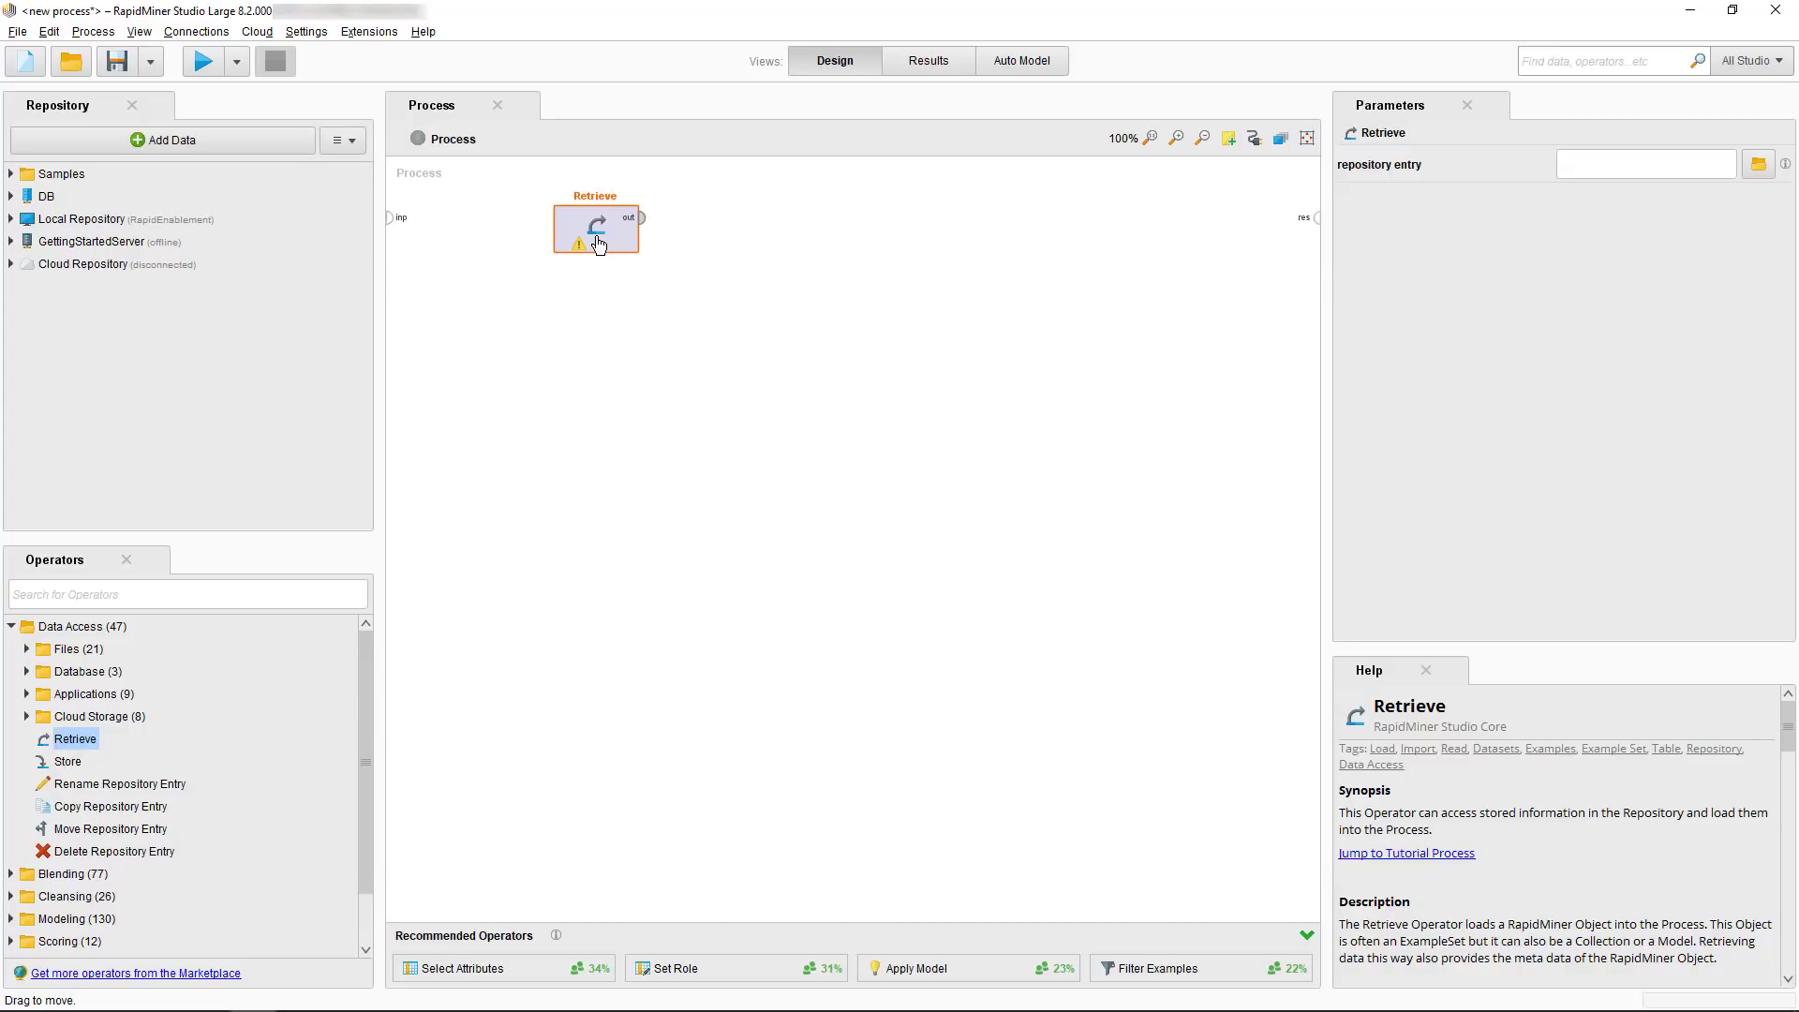
# Set the Retrieve operator's repository entry to the Titanic data set in //Samples/data
pyautogui.click(1770, 171)
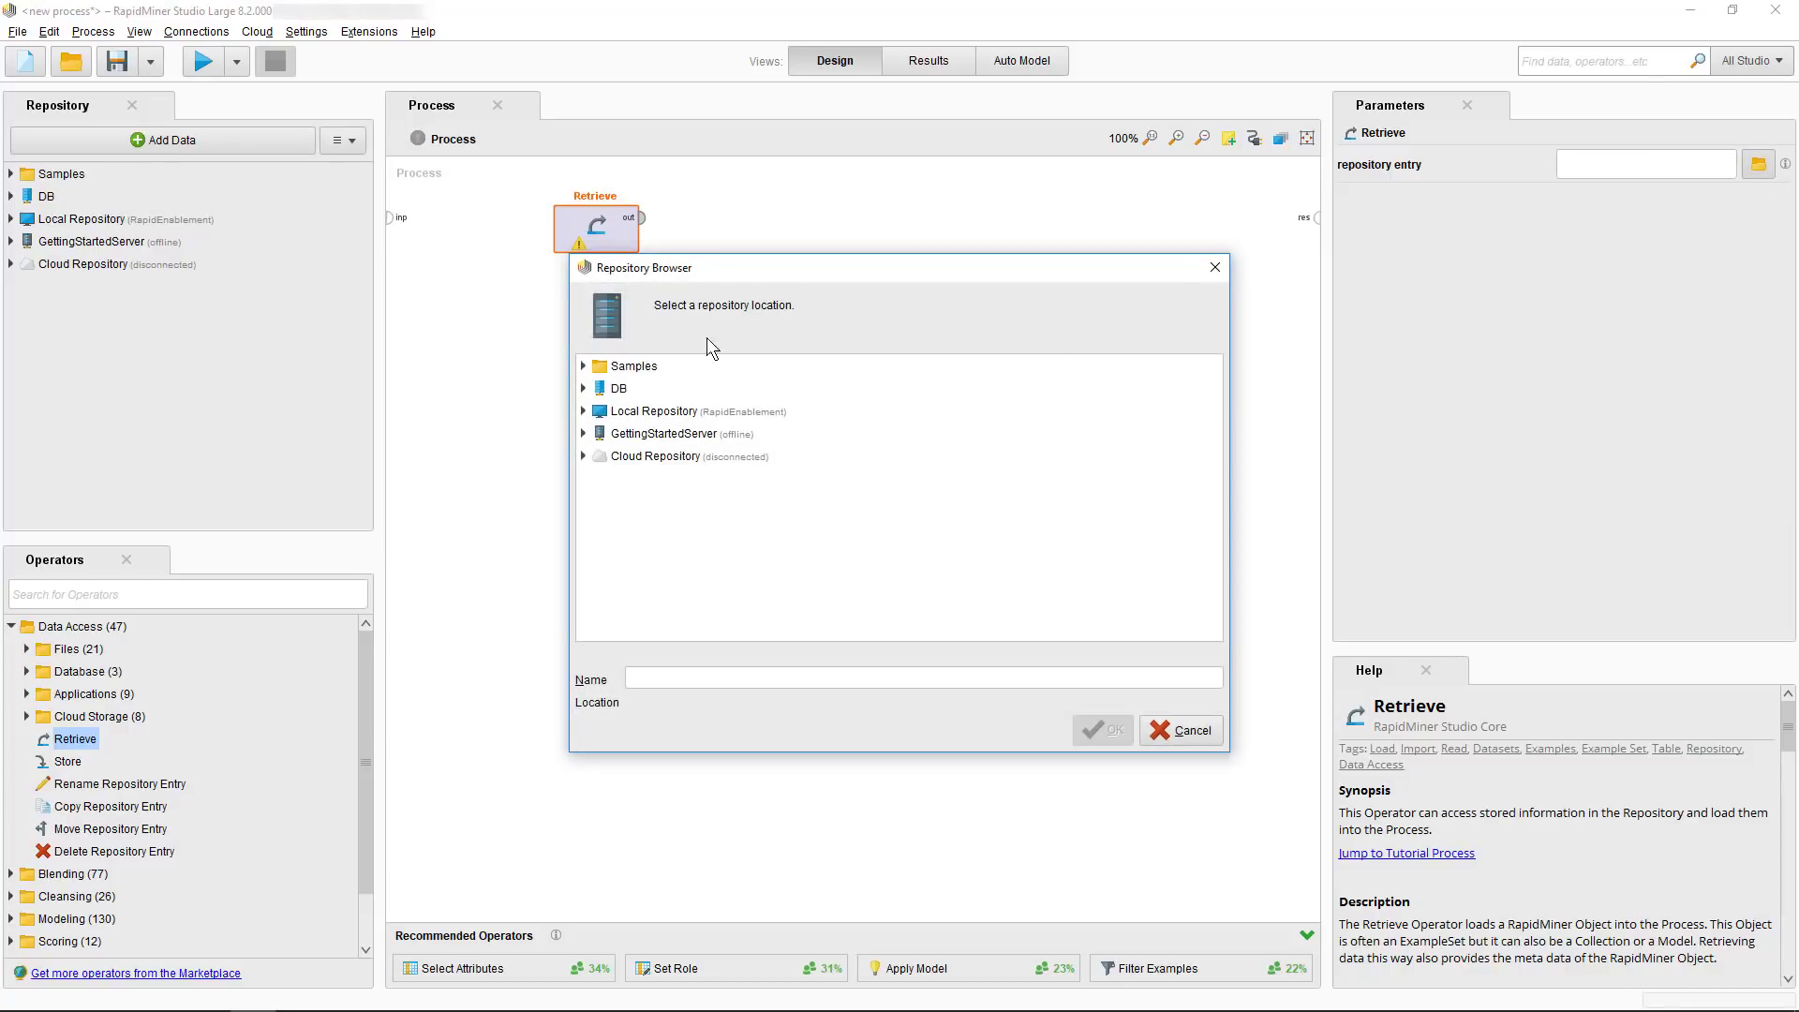
pyautogui.doubleClick(596, 367)
pyautogui.click(601, 390)
pyautogui.scroll(-5, 664, 468)
pyautogui.click(662, 462)
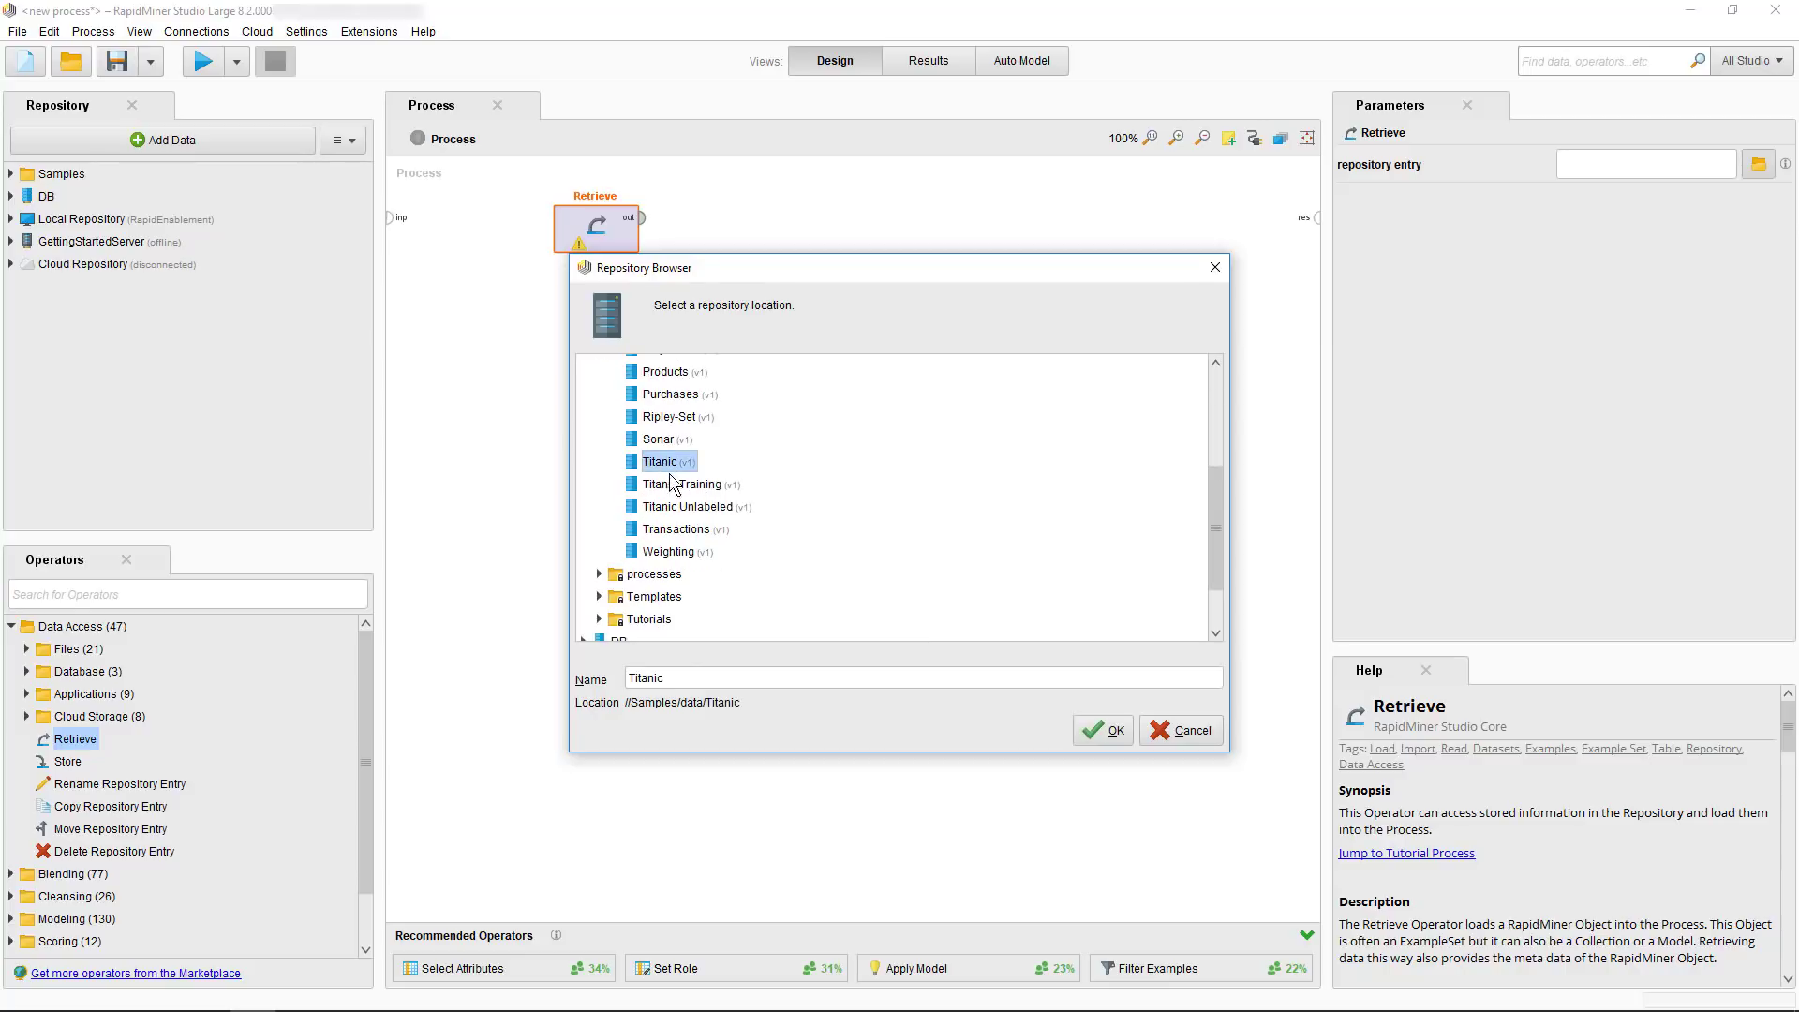
pyautogui.click(1098, 734)
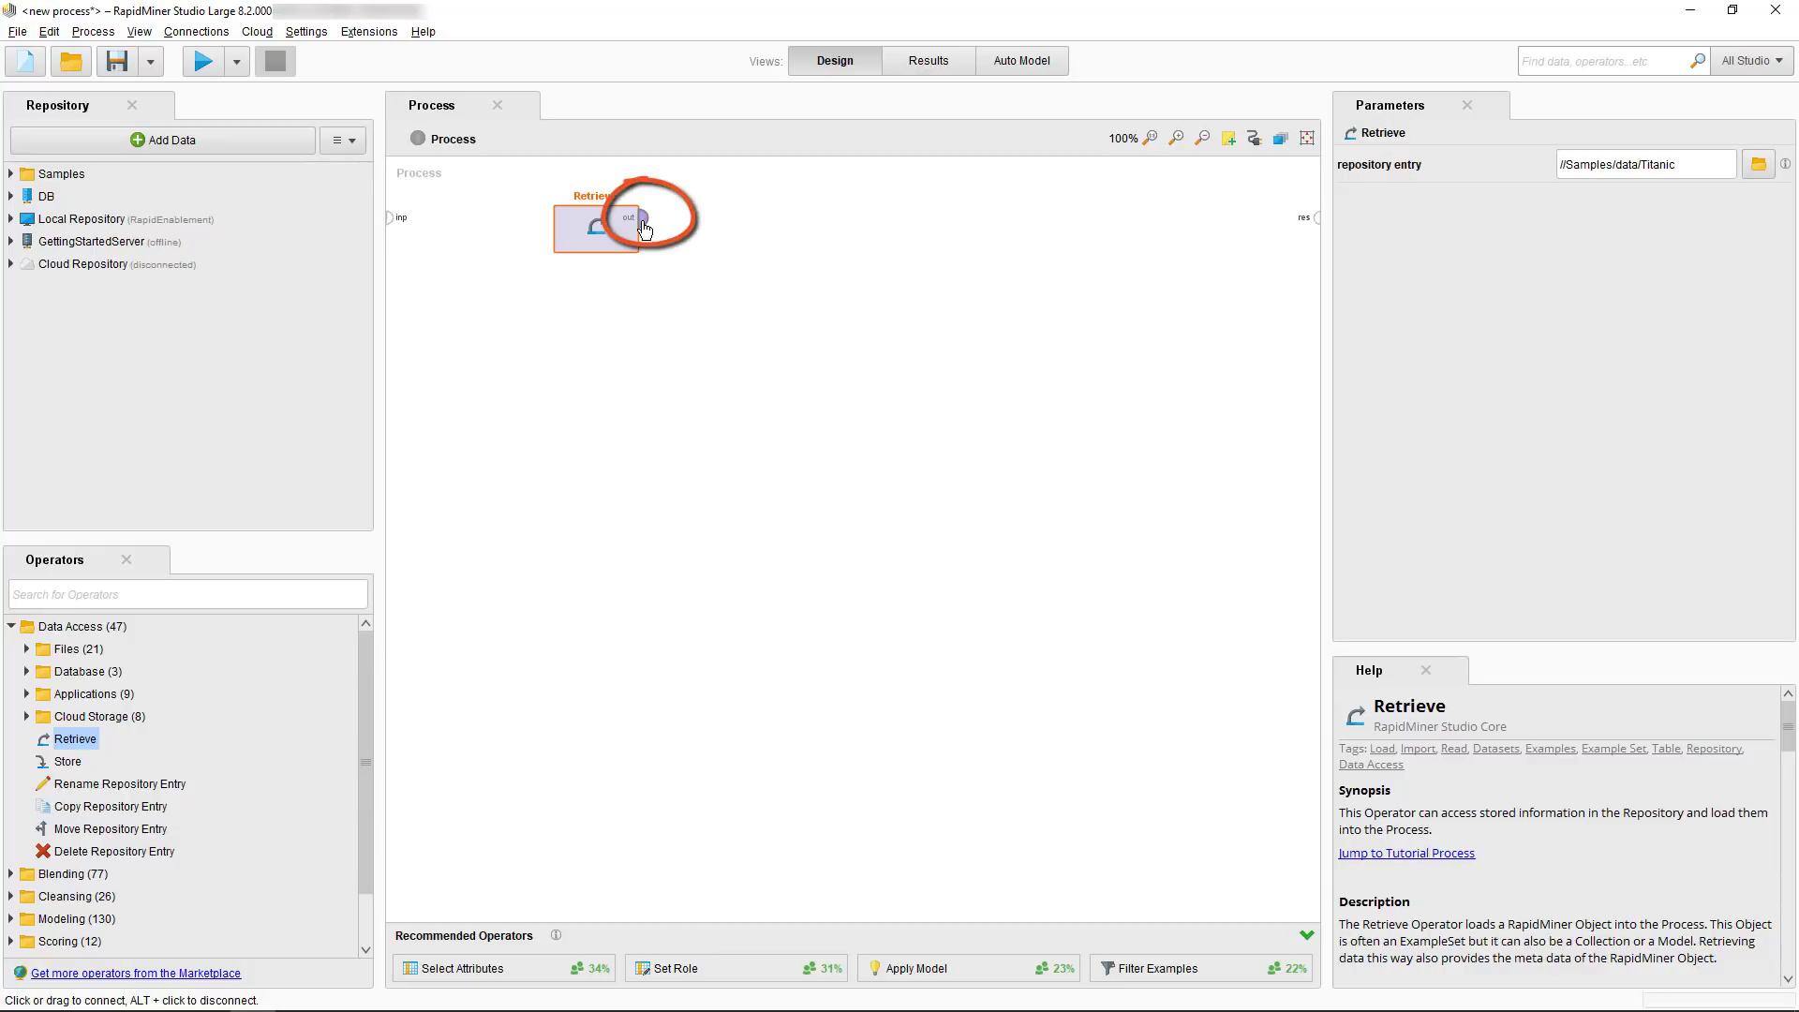
# Connect the Retrieve operator's output to the process result port and run the process
pyautogui.moveTo(644, 228); pyautogui.dragTo(1316, 229)
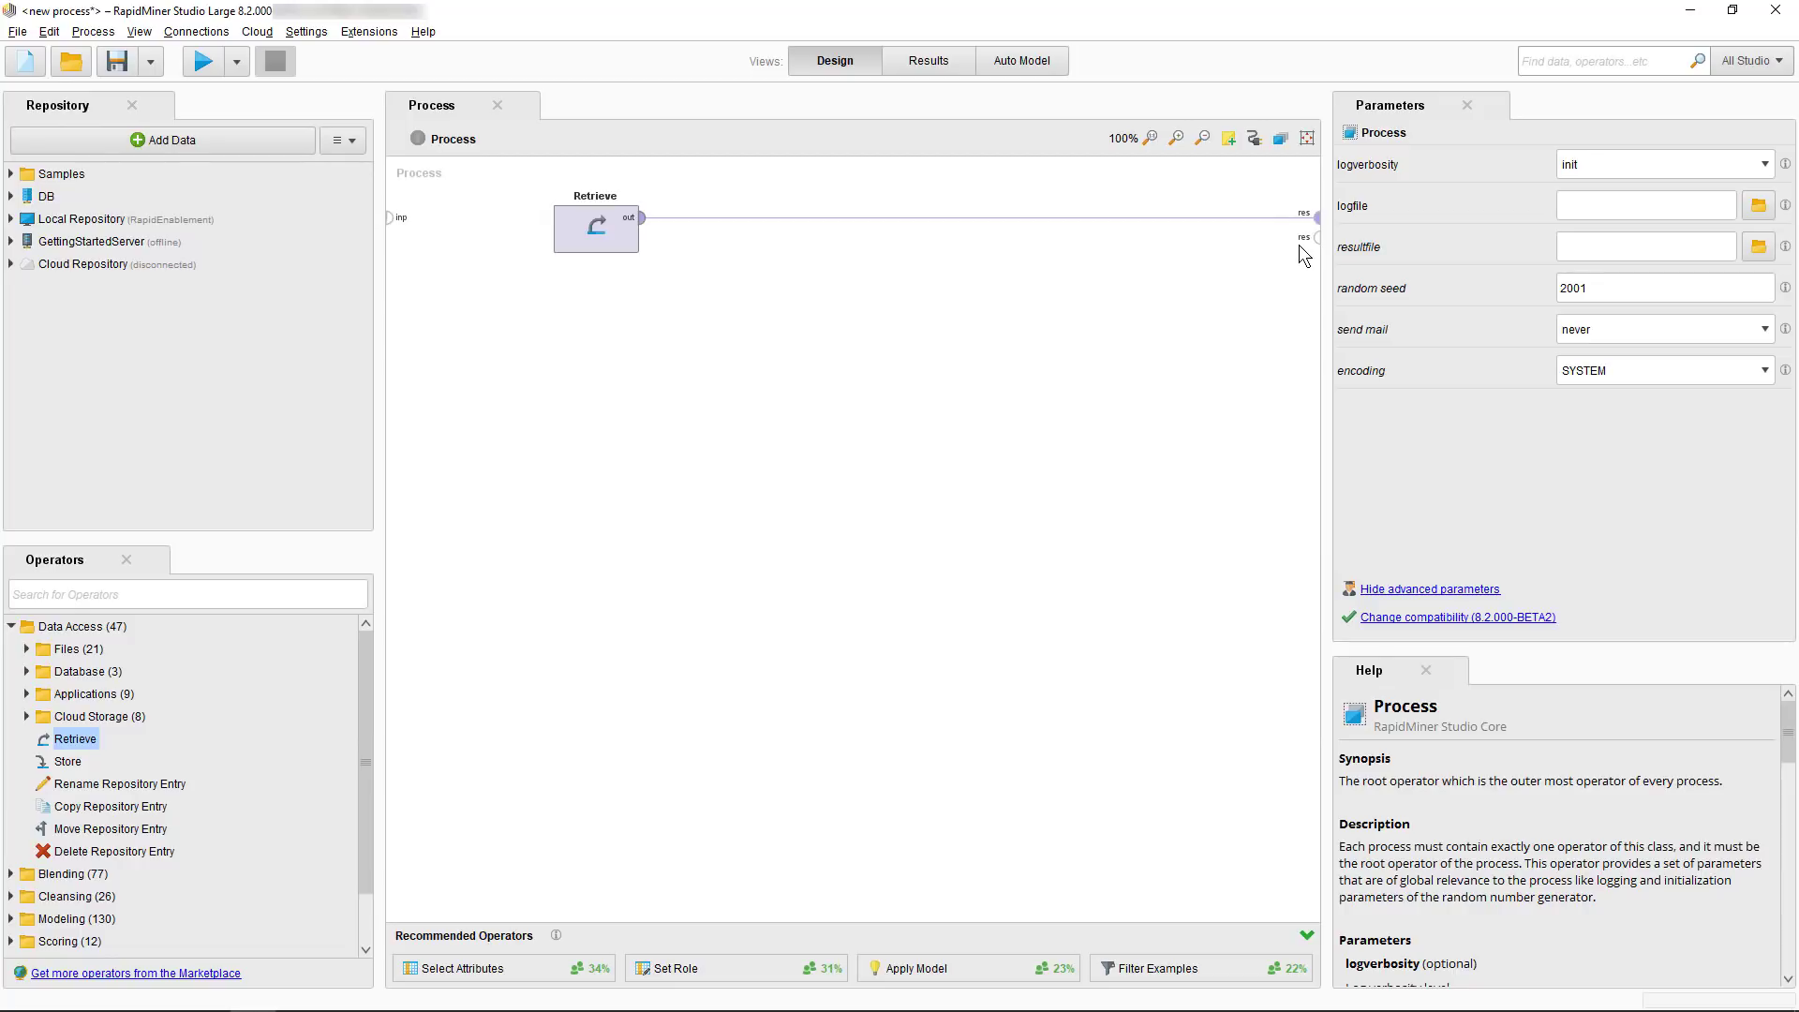
pyautogui.click(202, 61)
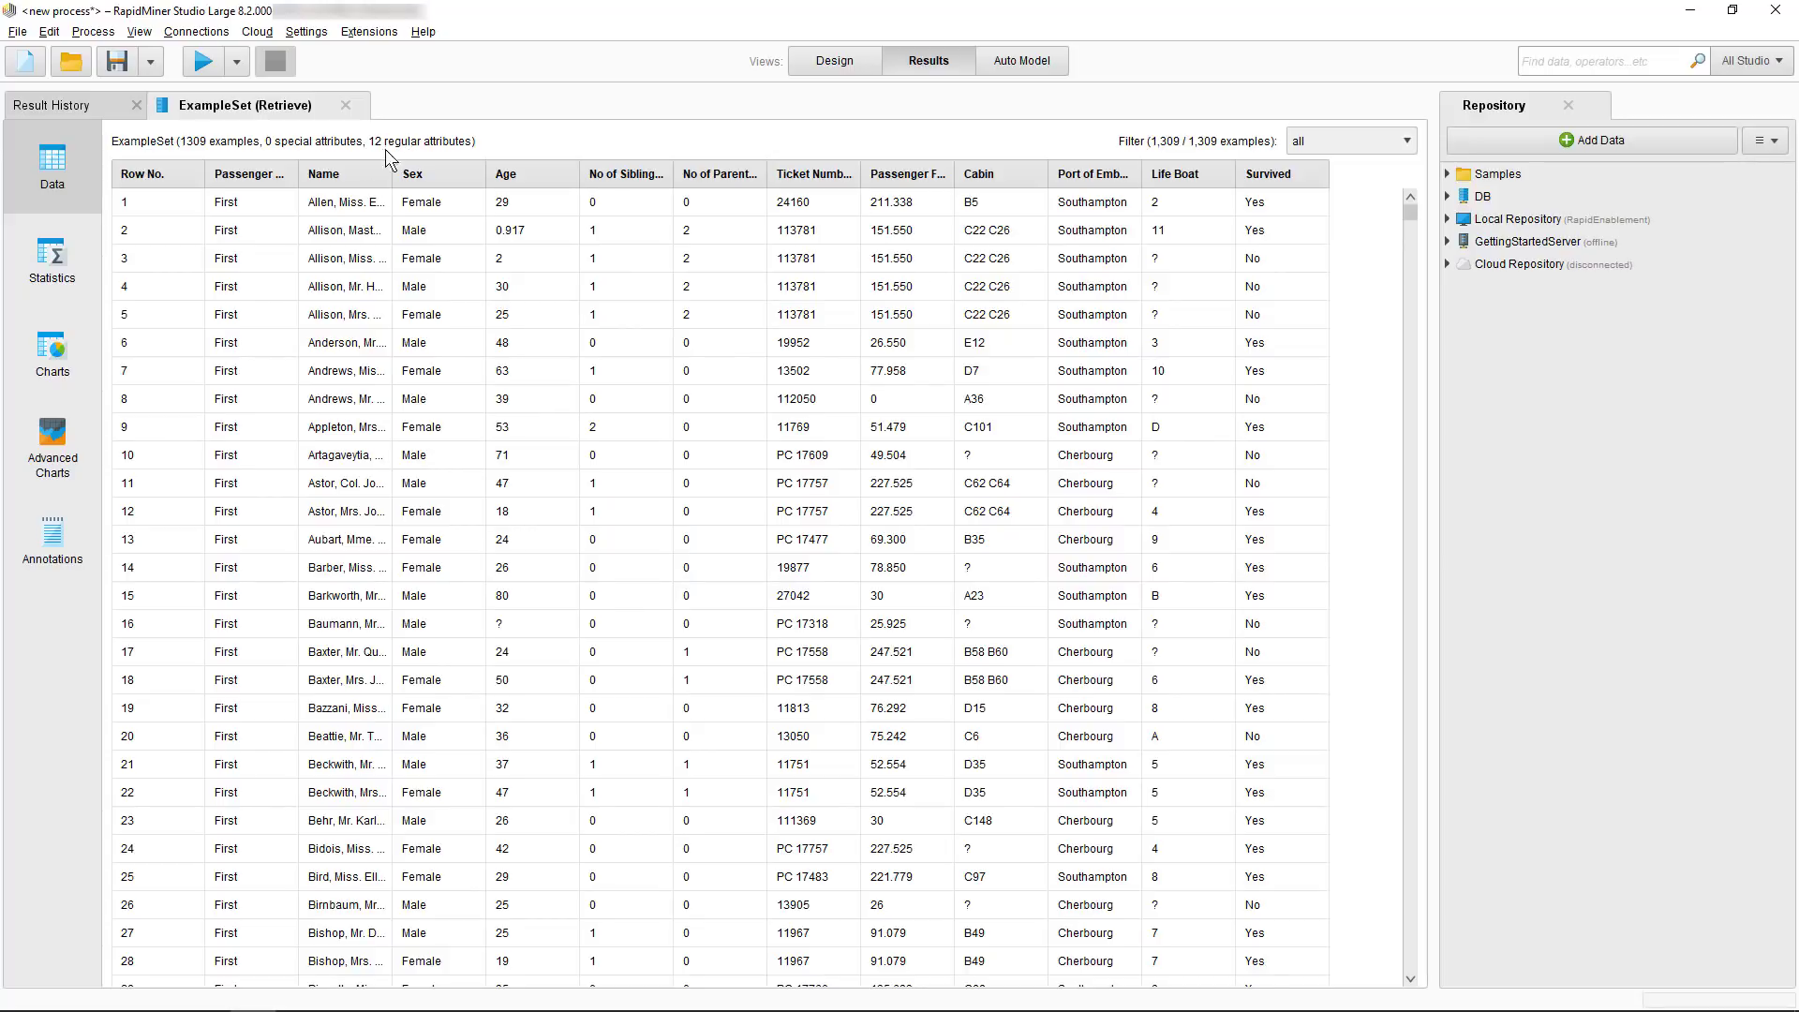
# Examine the Titanic result's statistics, charts, advanced charts and annotations, and return to the Design view
pyautogui.click(54, 251)
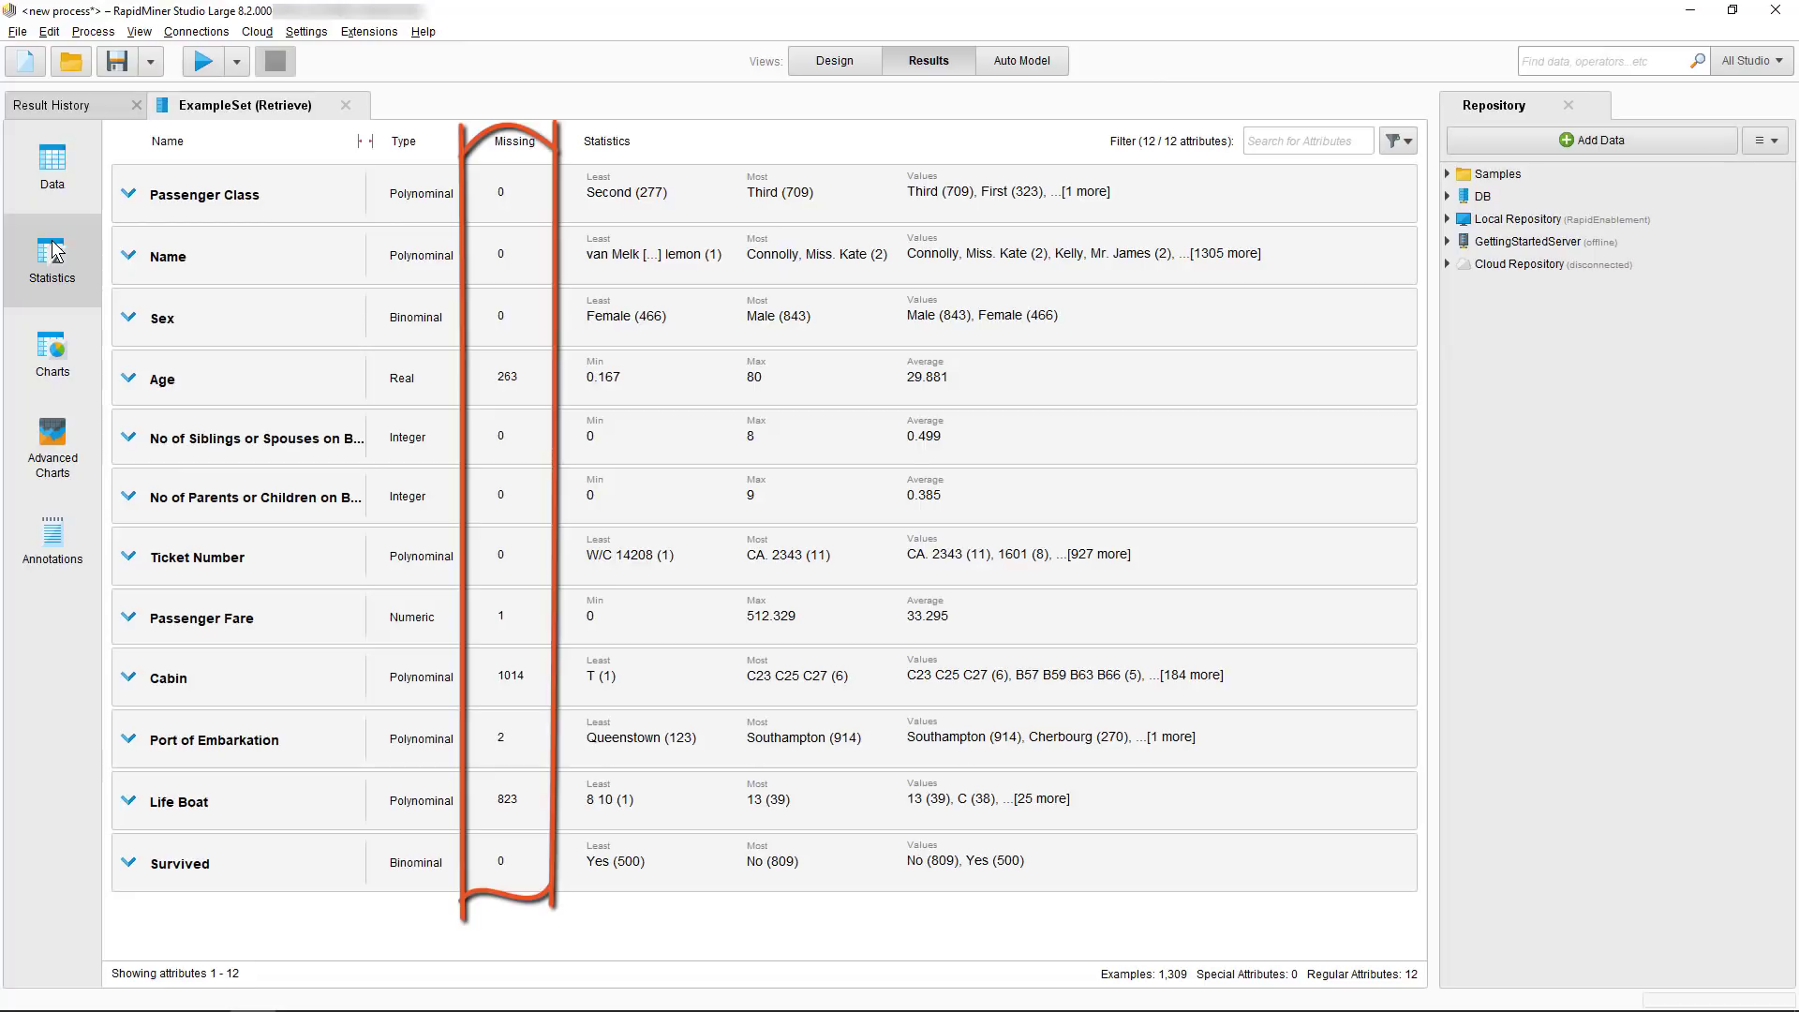
pyautogui.click(56, 350)
pyautogui.click(51, 448)
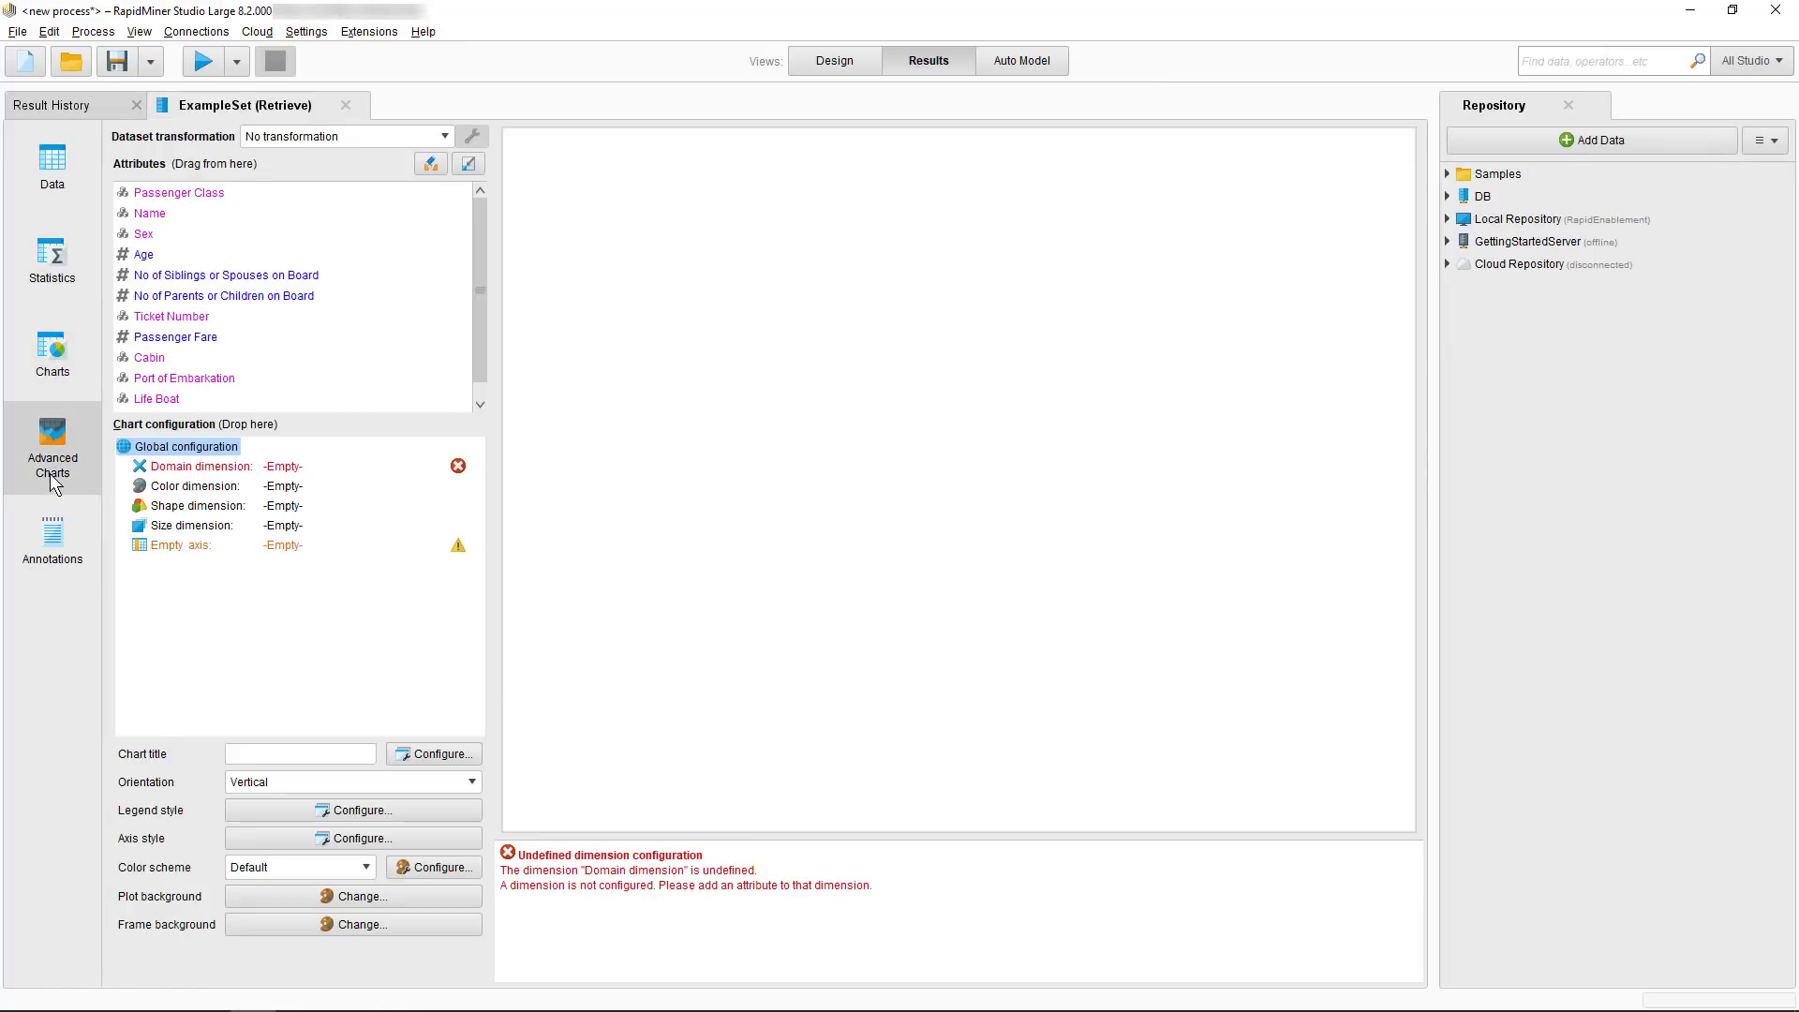
pyautogui.click(39, 570)
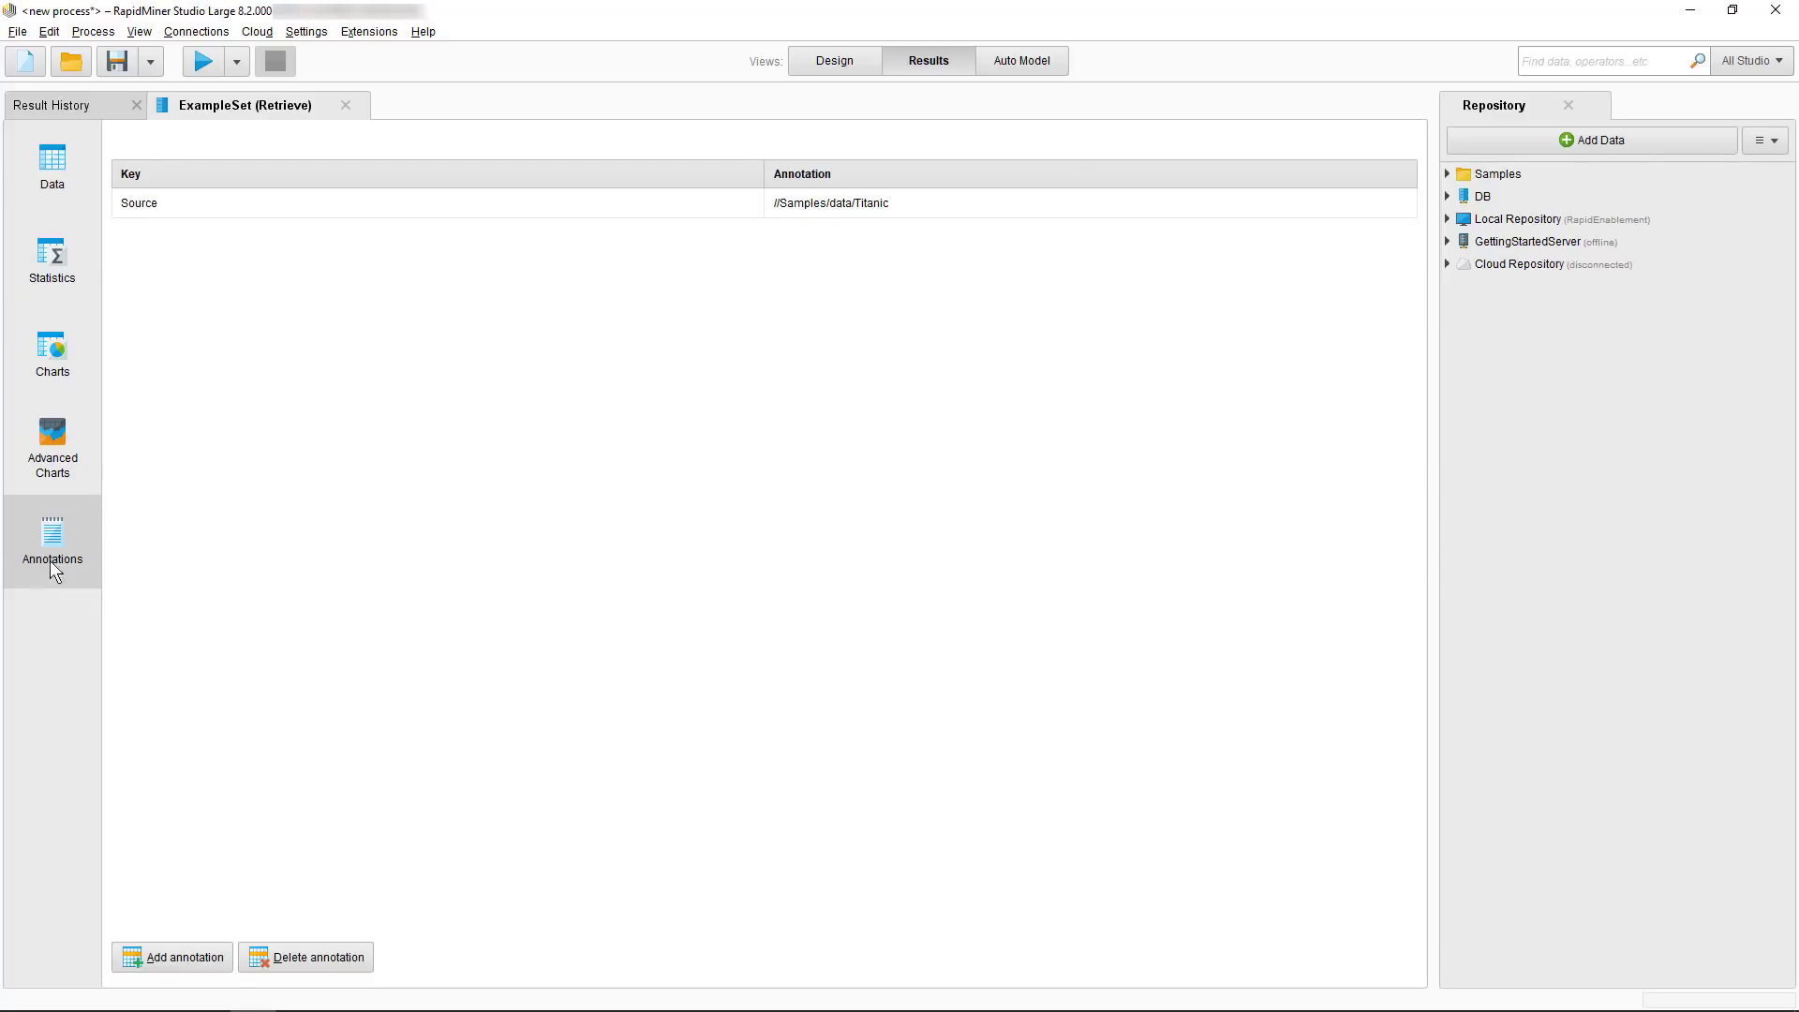
pyautogui.click(830, 73)
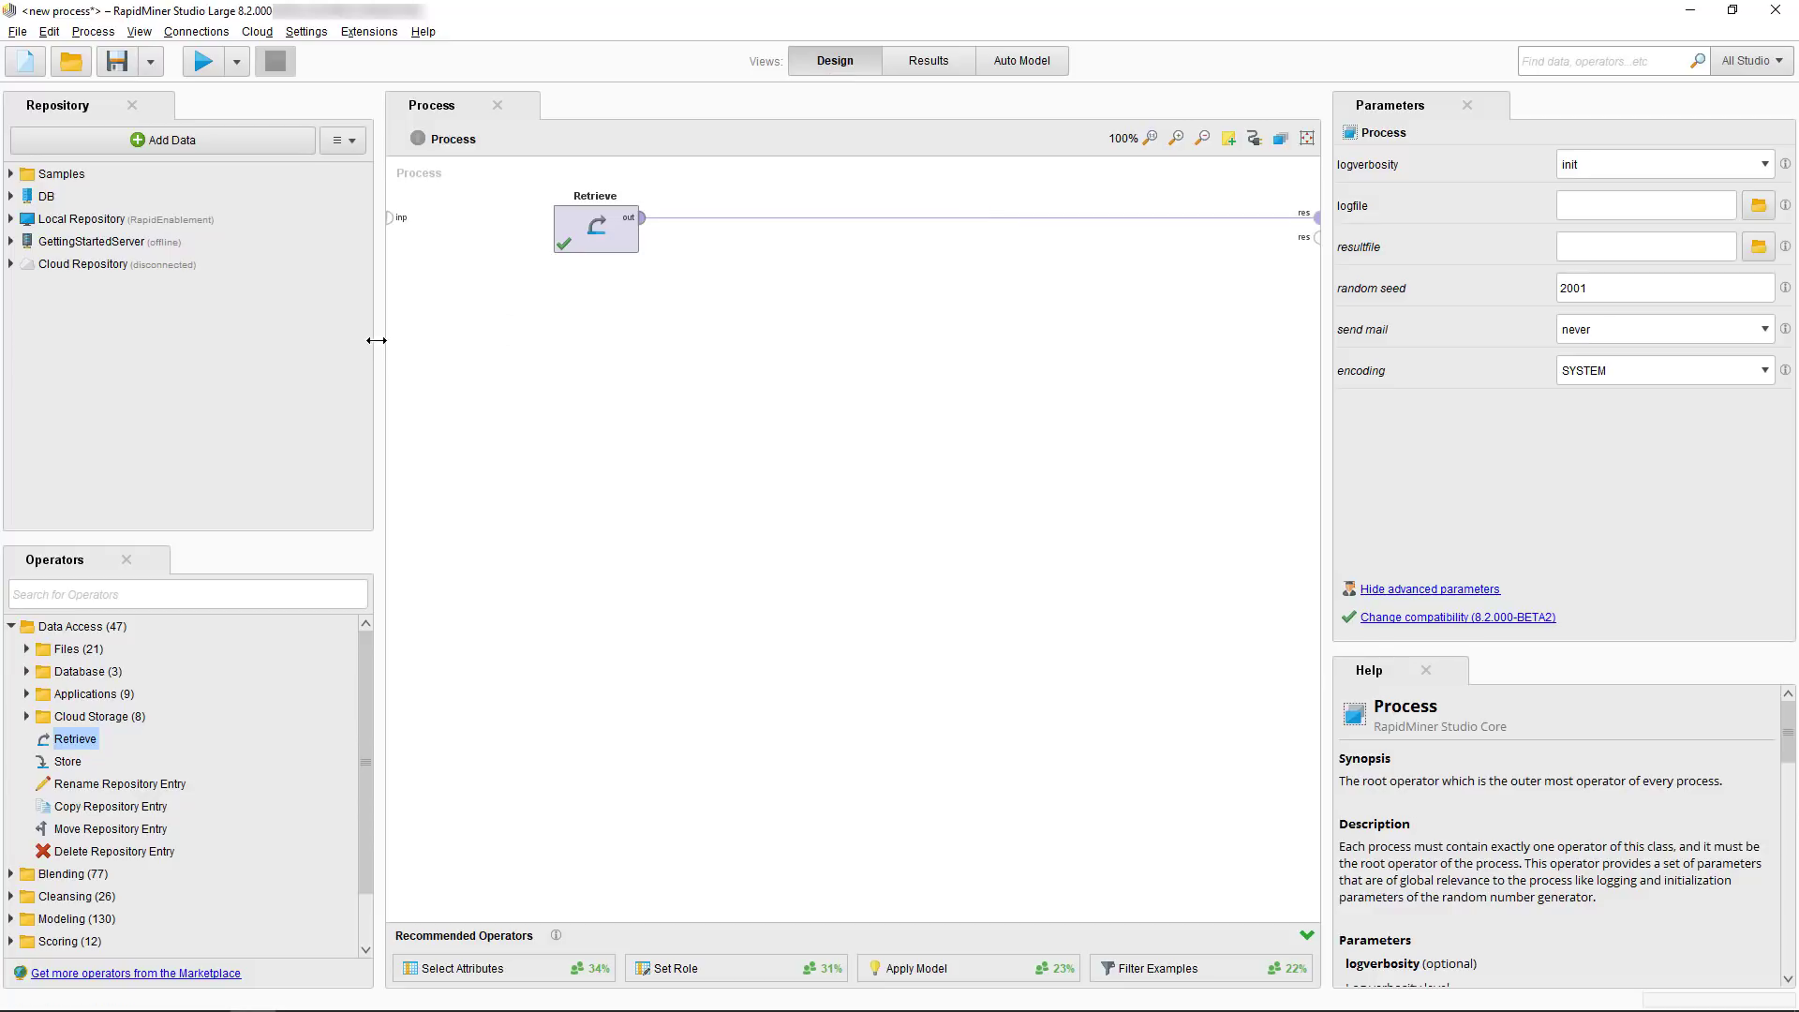
# Narrow the Repository and Operators panels, and detach and close the Repository panel
pyautogui.moveTo(377, 341); pyautogui.dragTo(309, 362)
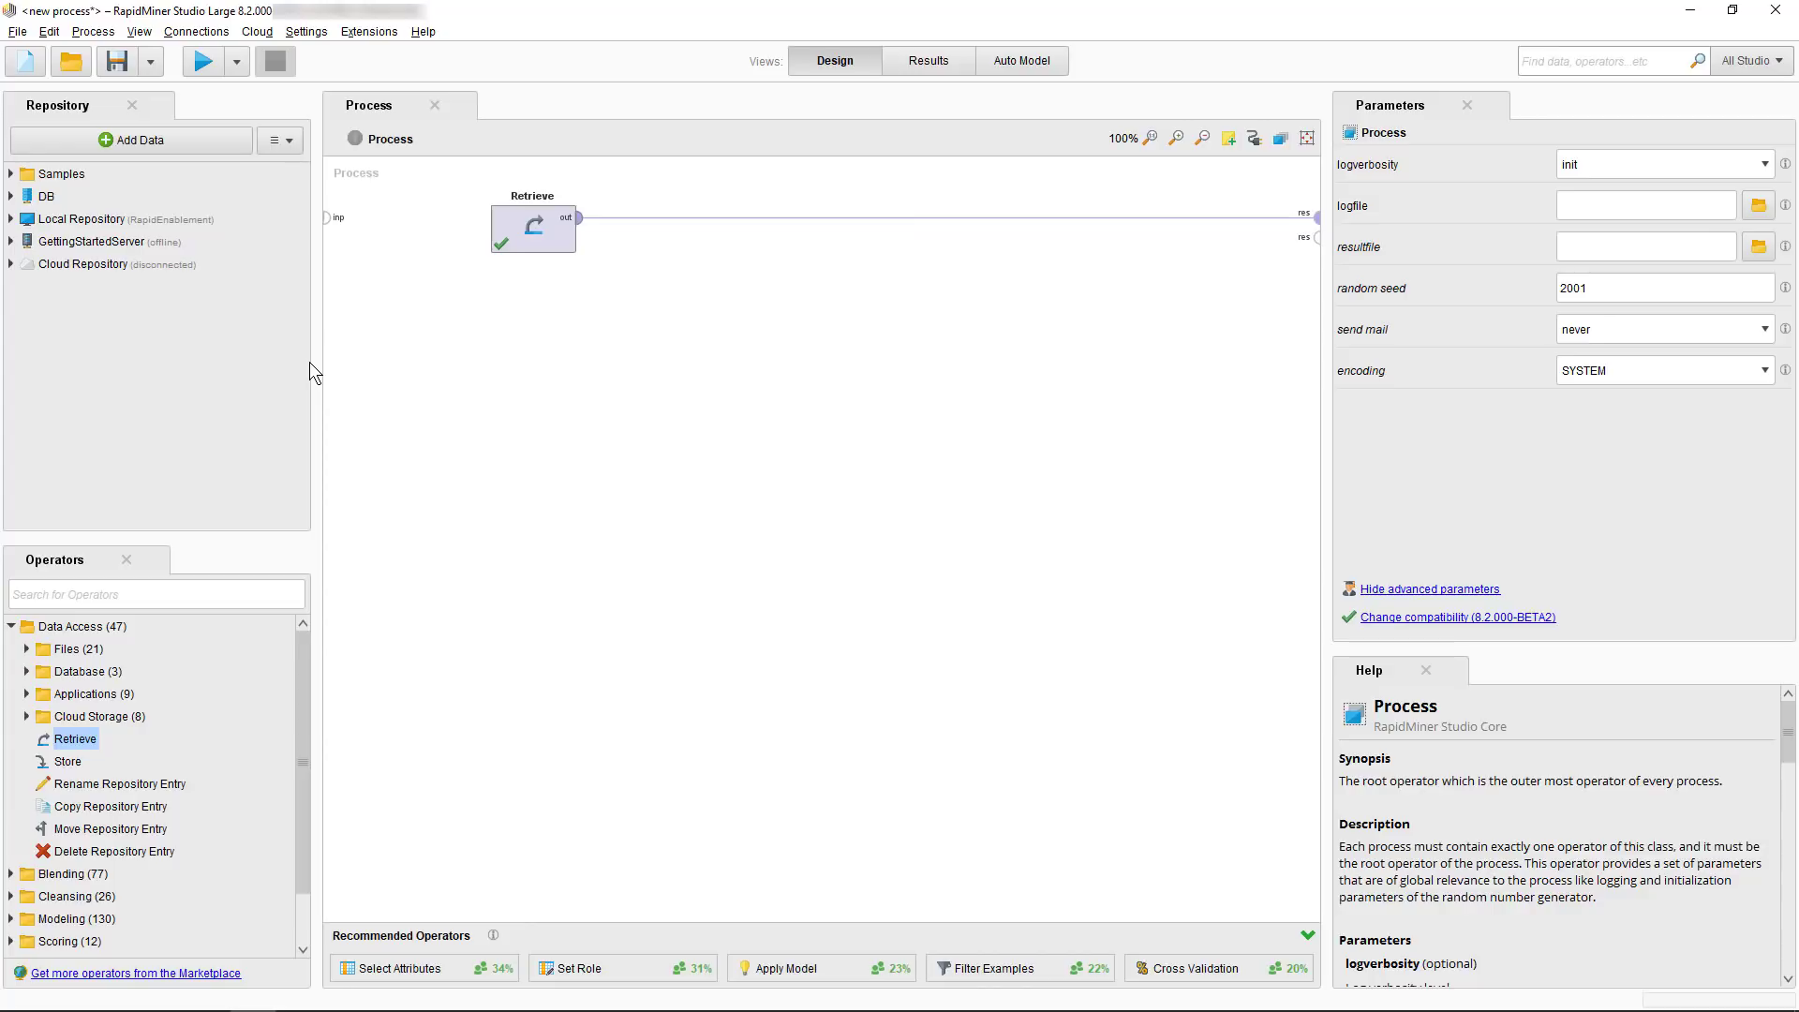
pyautogui.moveTo(74, 105)
pyautogui.mouseDown()
pyautogui.moveTo(277, 637)
pyautogui.moveTo(113, 642)
pyautogui.moveTo(148, 758)
pyautogui.moveTo(398, 655)
pyautogui.moveTo(575, 635)
pyautogui.moveTo(602, 72)
pyautogui.mouseUp()
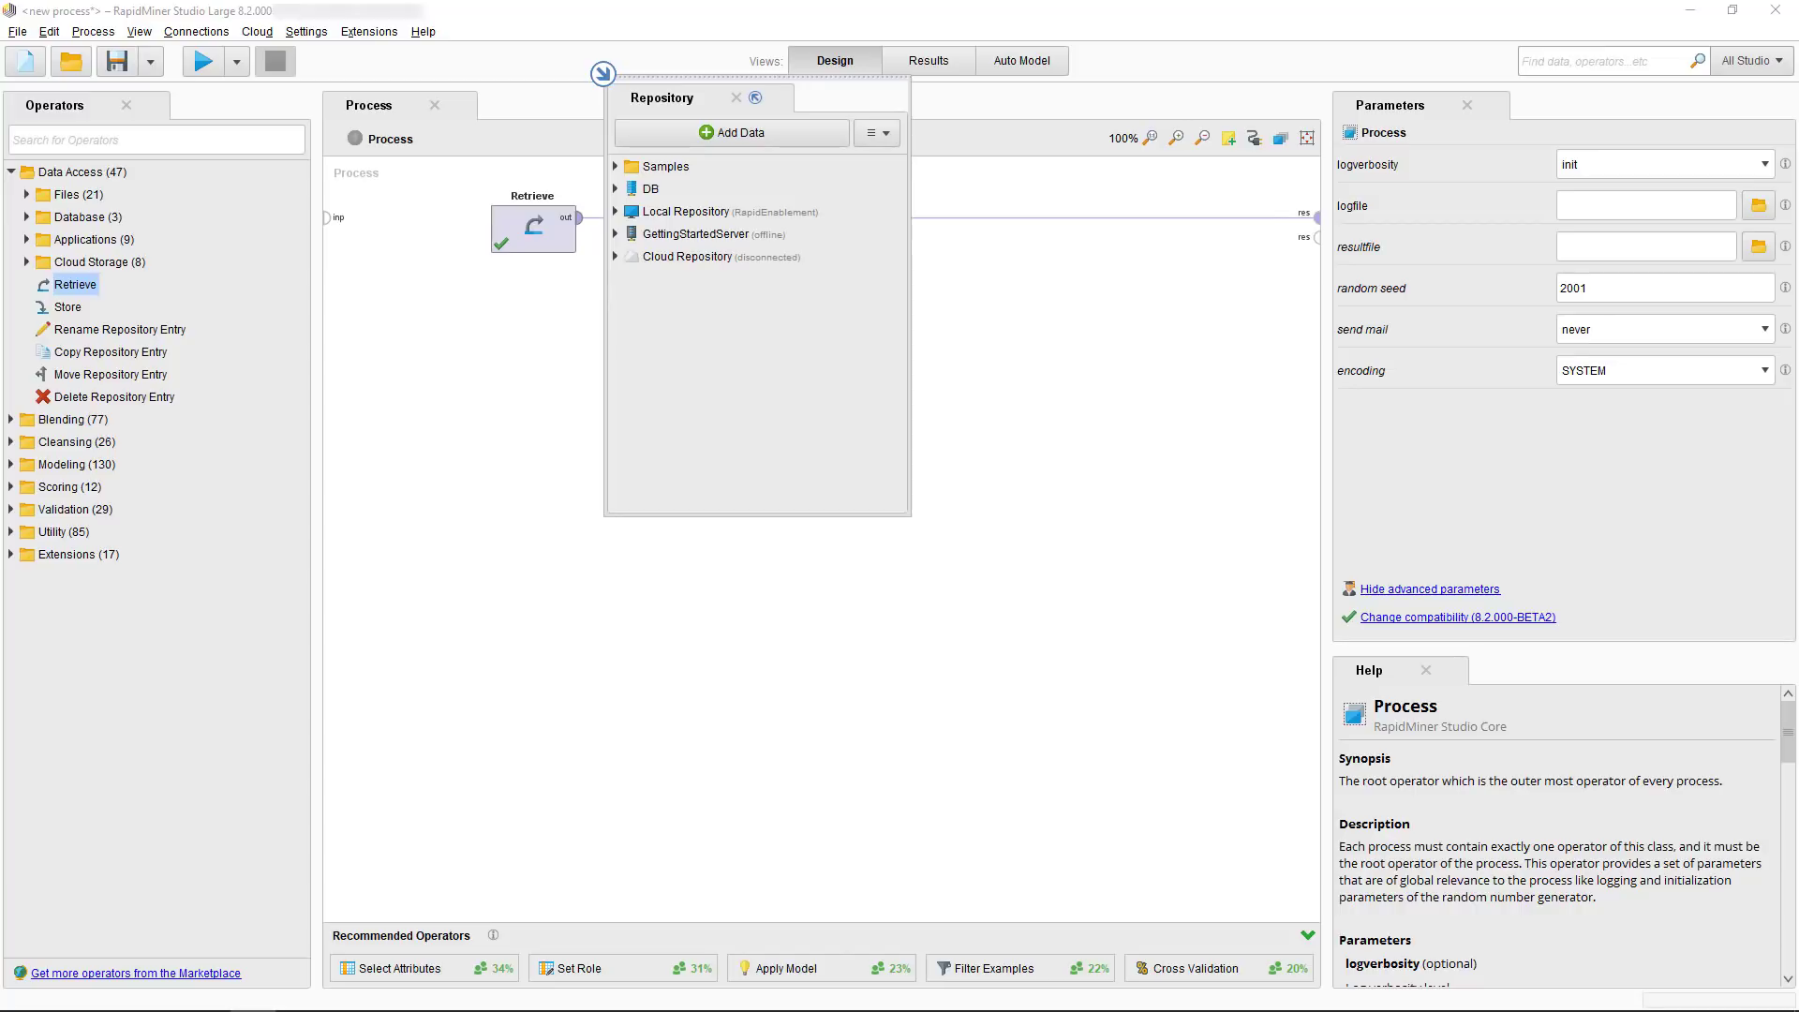
pyautogui.click(737, 98)
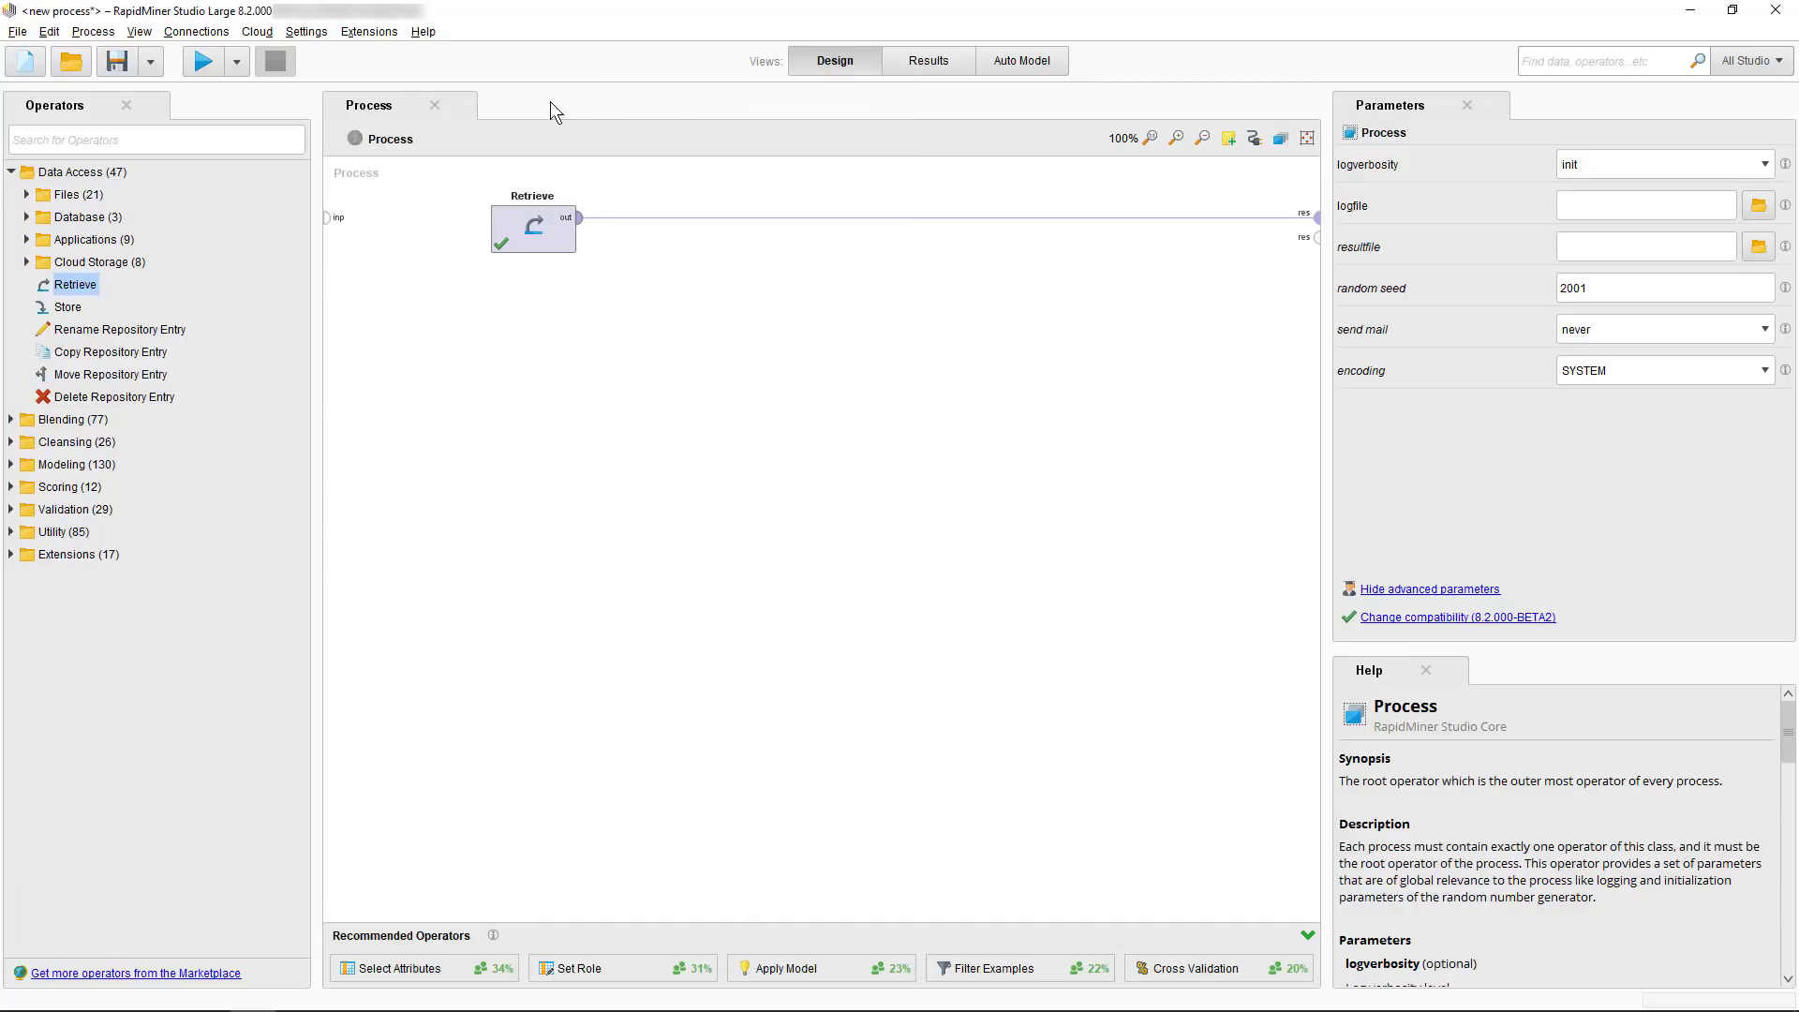
# Show the Repository panel again above the Operators panel and restore the default view layout
pyautogui.click(142, 32)
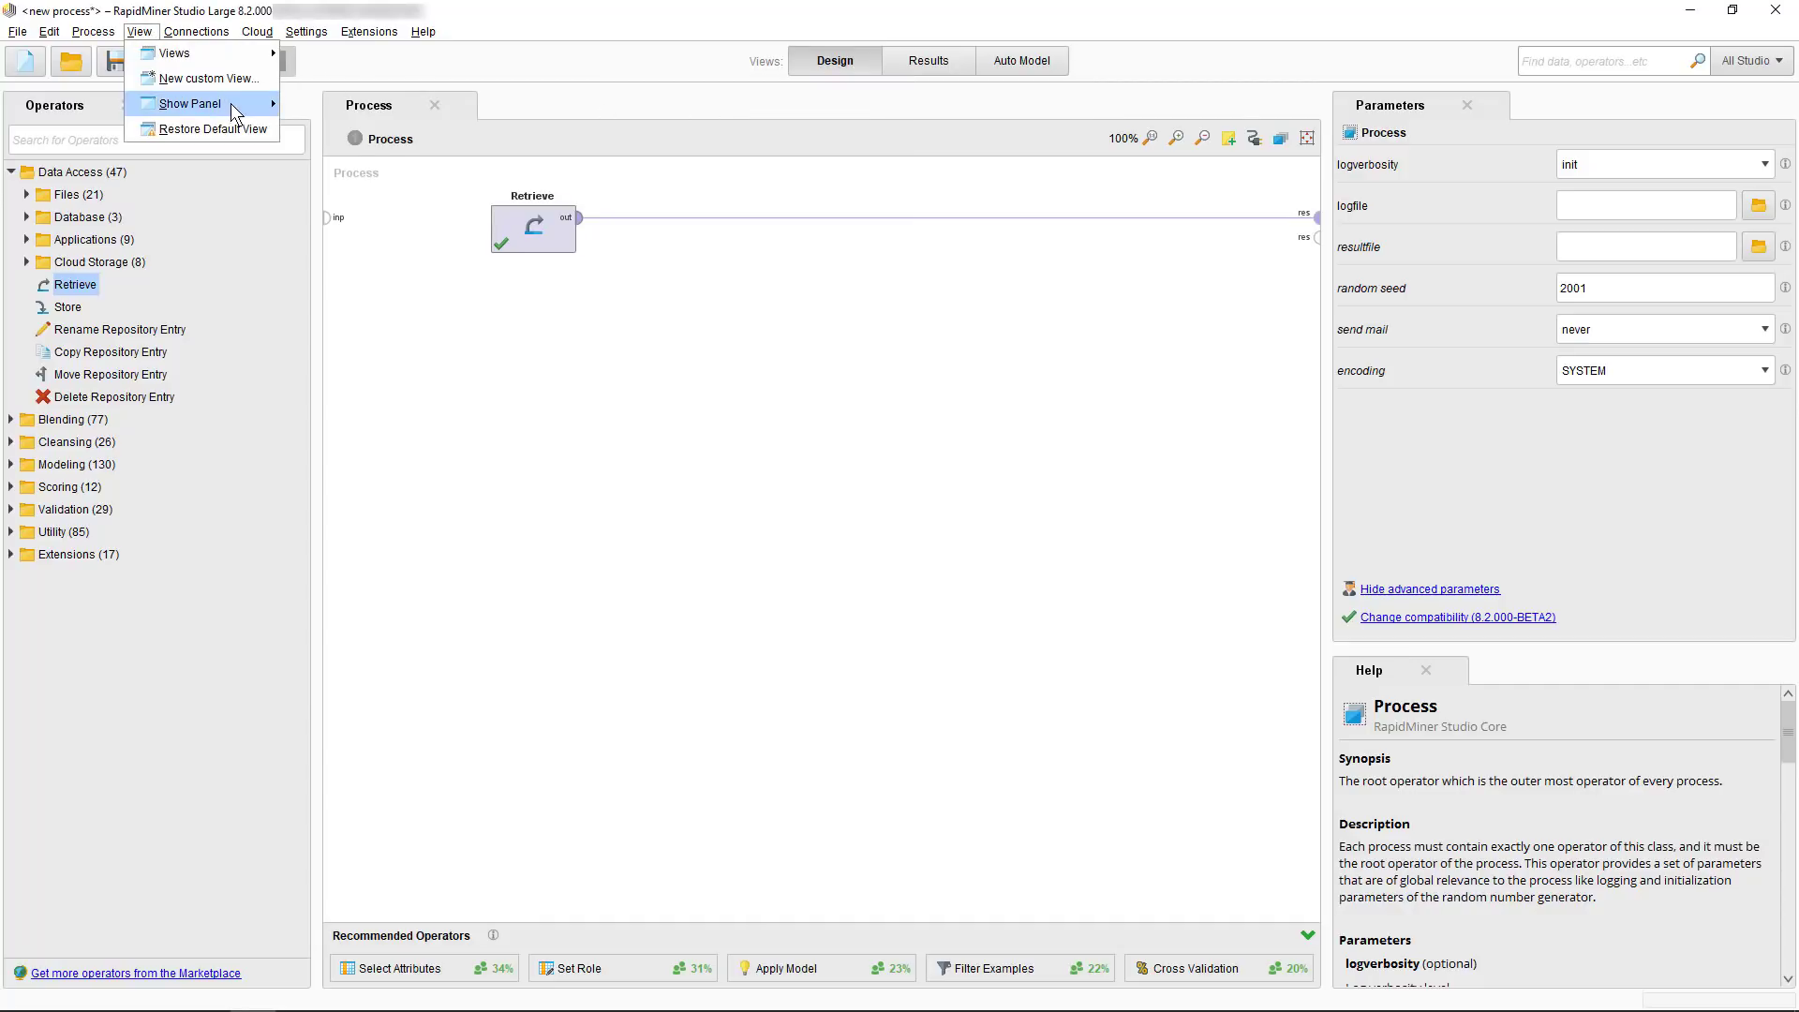
pyautogui.moveTo(234, 104)
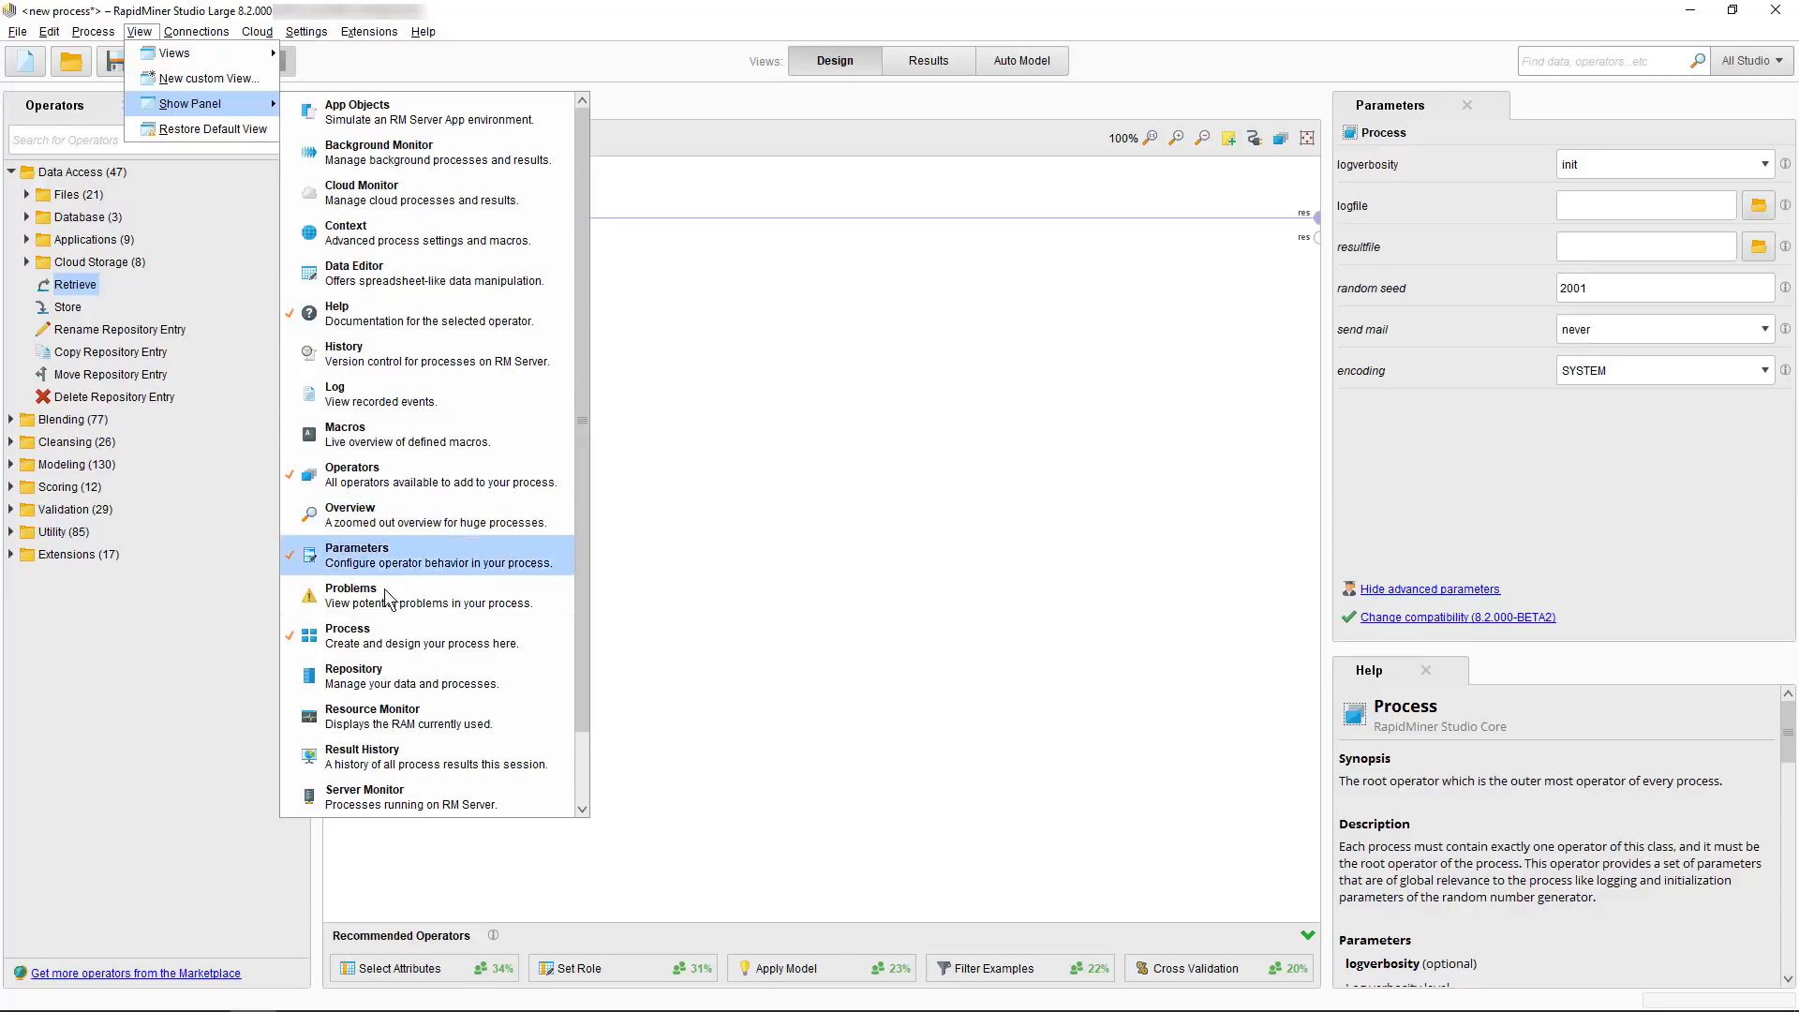
pyautogui.click(412, 681)
pyautogui.moveTo(115, 825); pyautogui.dragTo(159, 185)
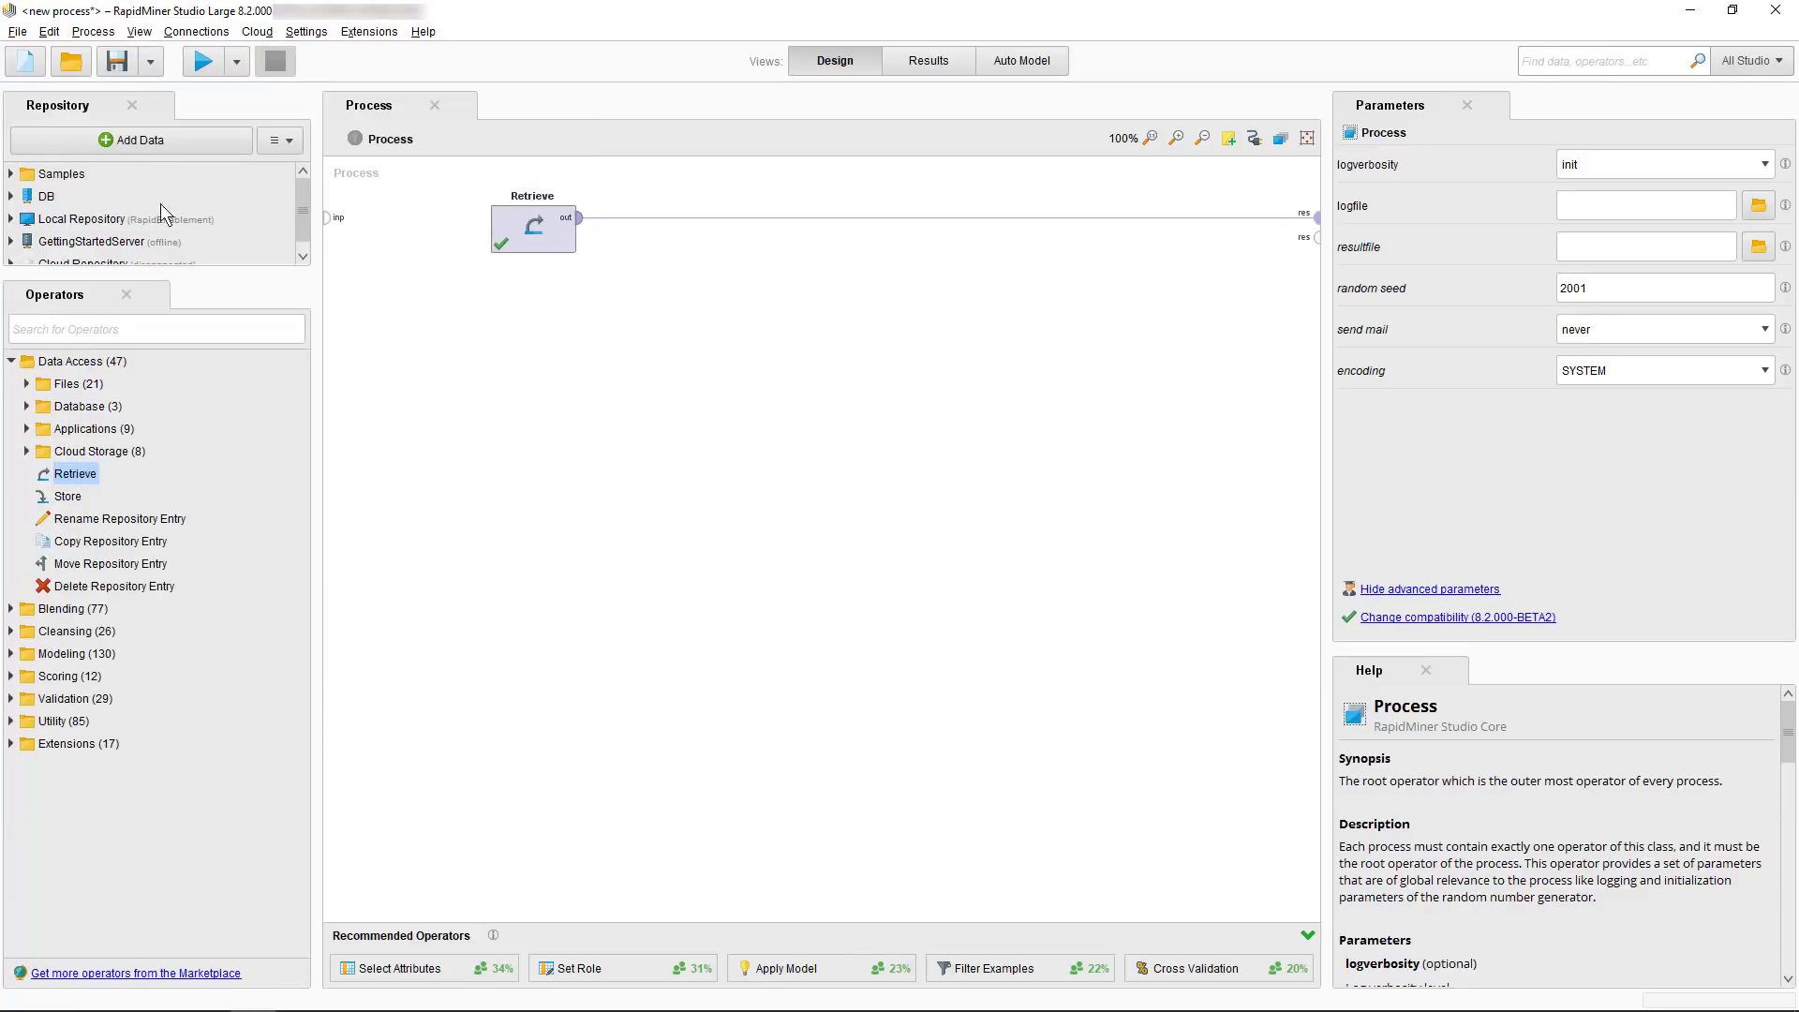
pyautogui.moveTo(148, 274); pyautogui.dragTo(153, 519)
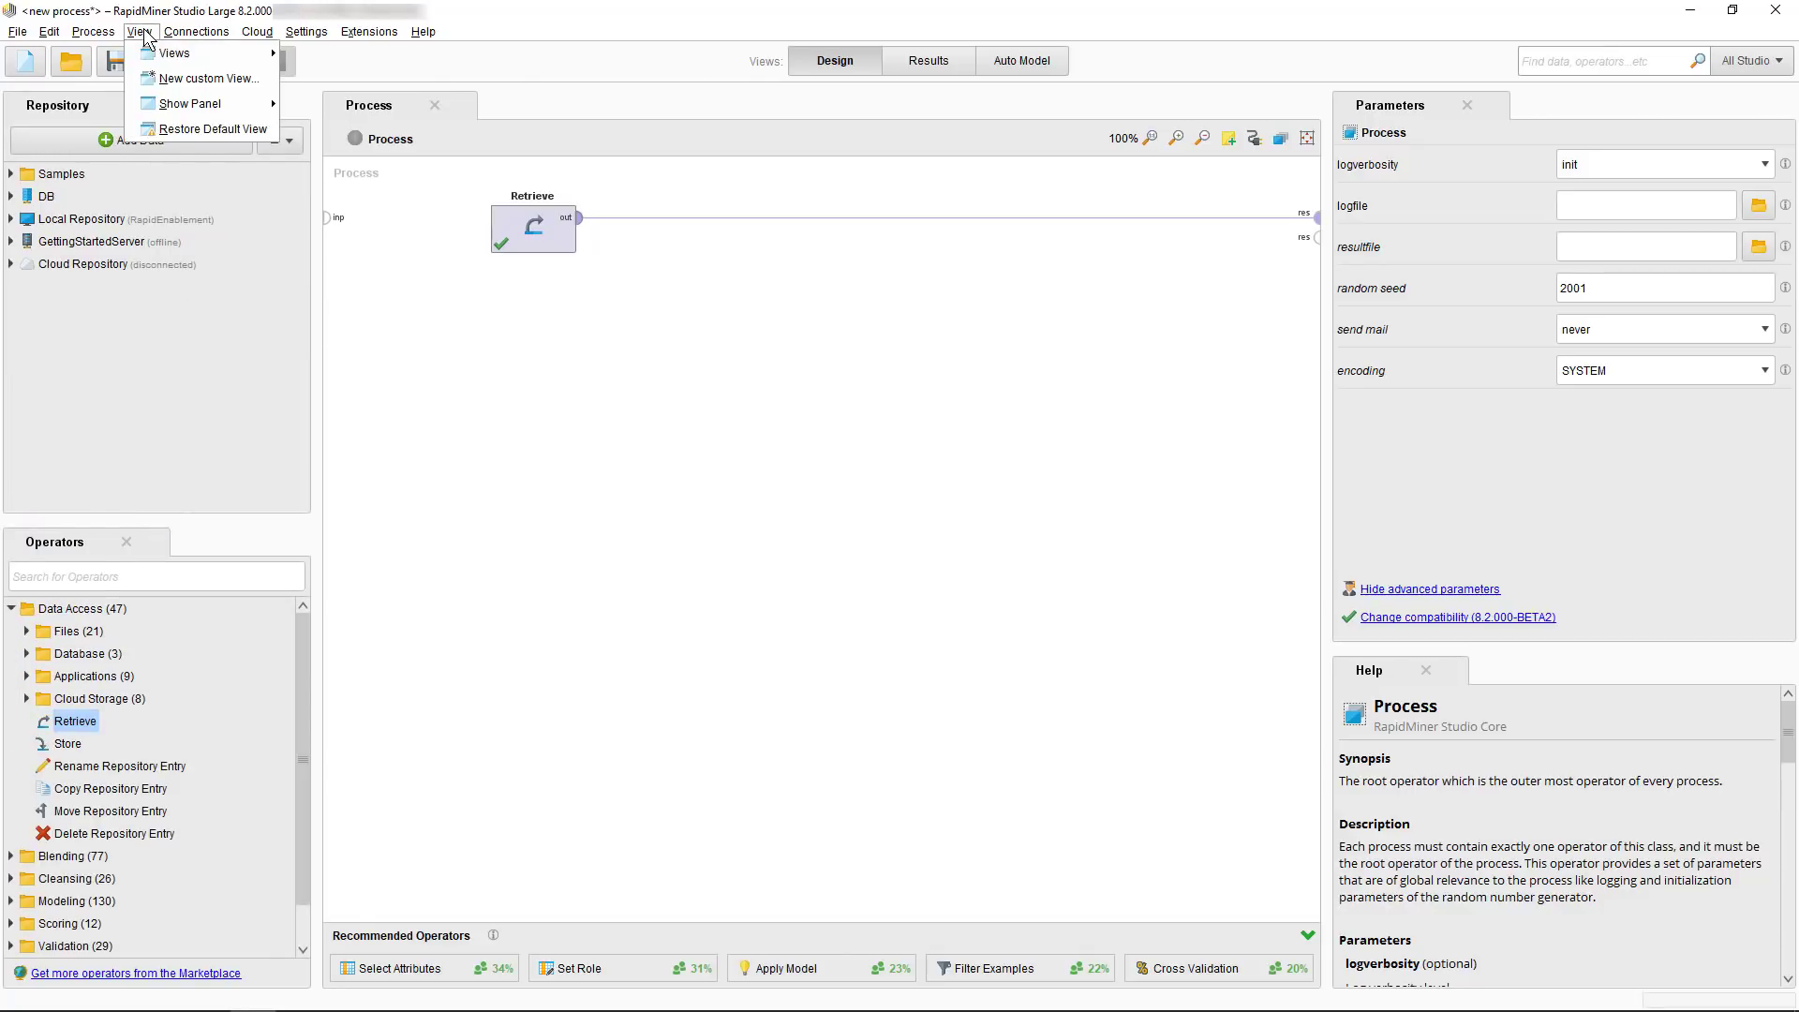
pyautogui.click(206, 128)
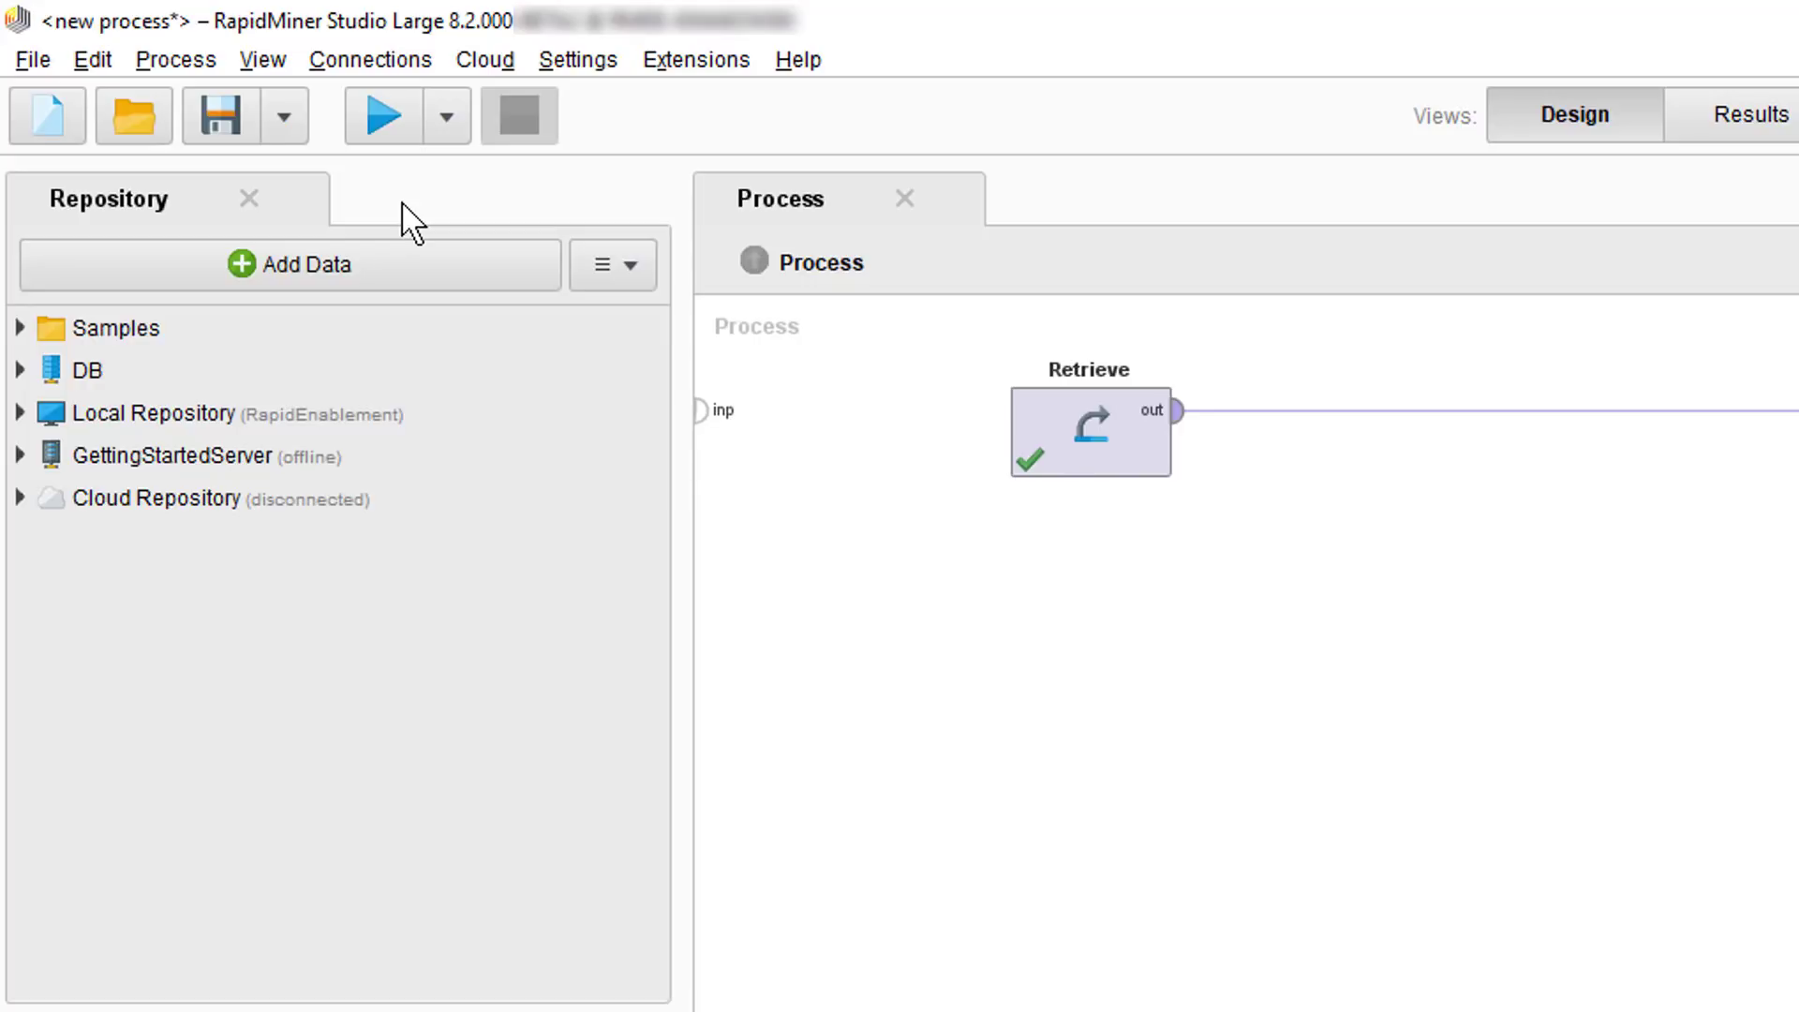
# Look at the Local Repository's folders and the available repository actions, such as creating a repository or subfolder
pyautogui.click(20, 412)
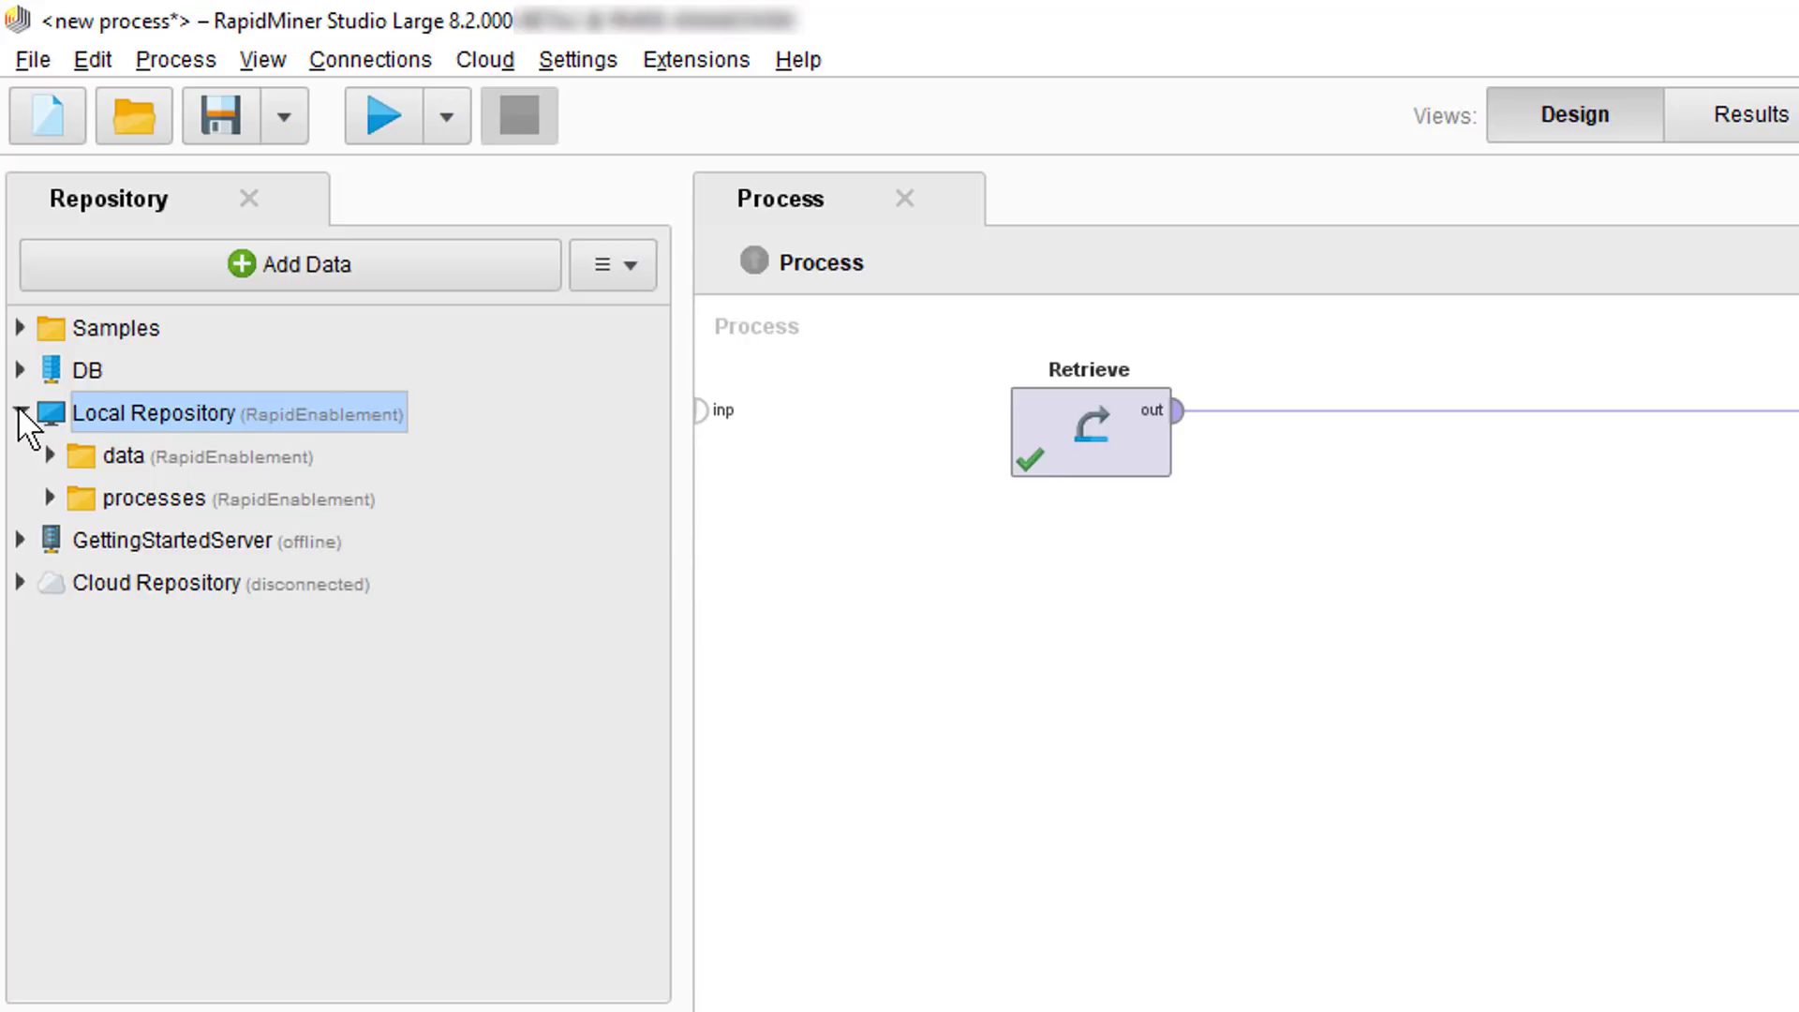
pyautogui.click(20, 413)
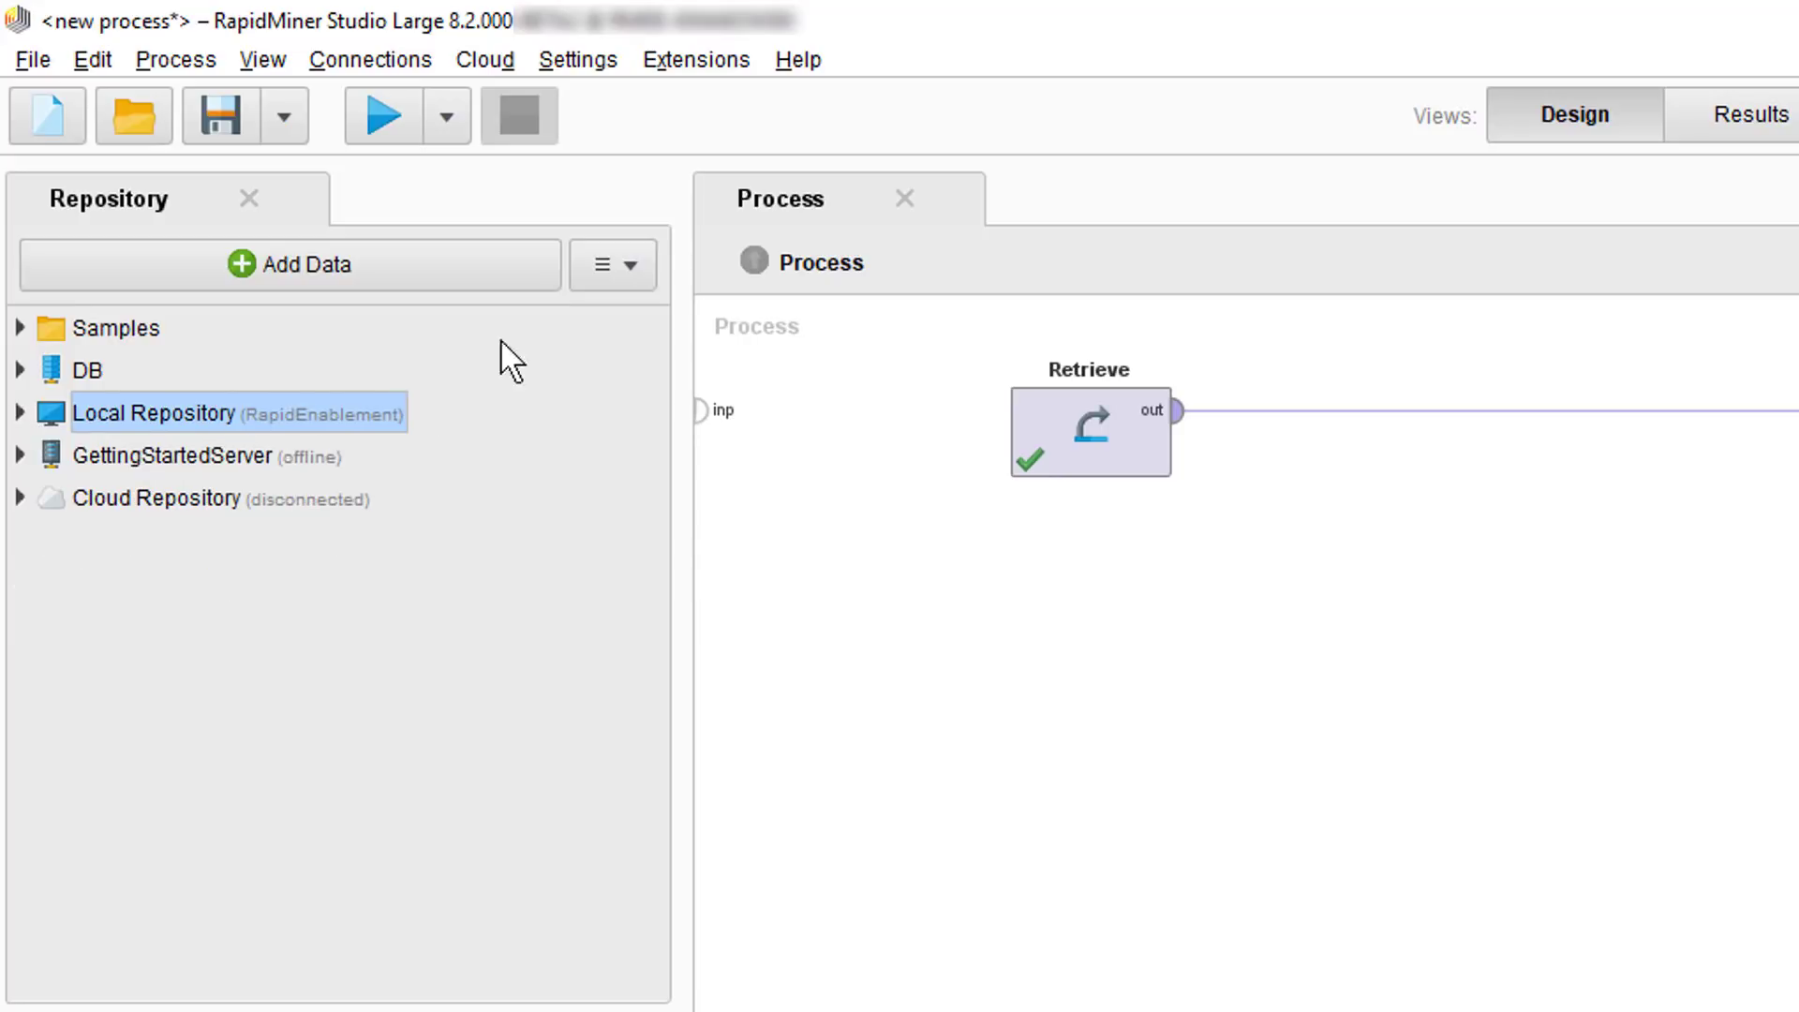
pyautogui.click(600, 264)
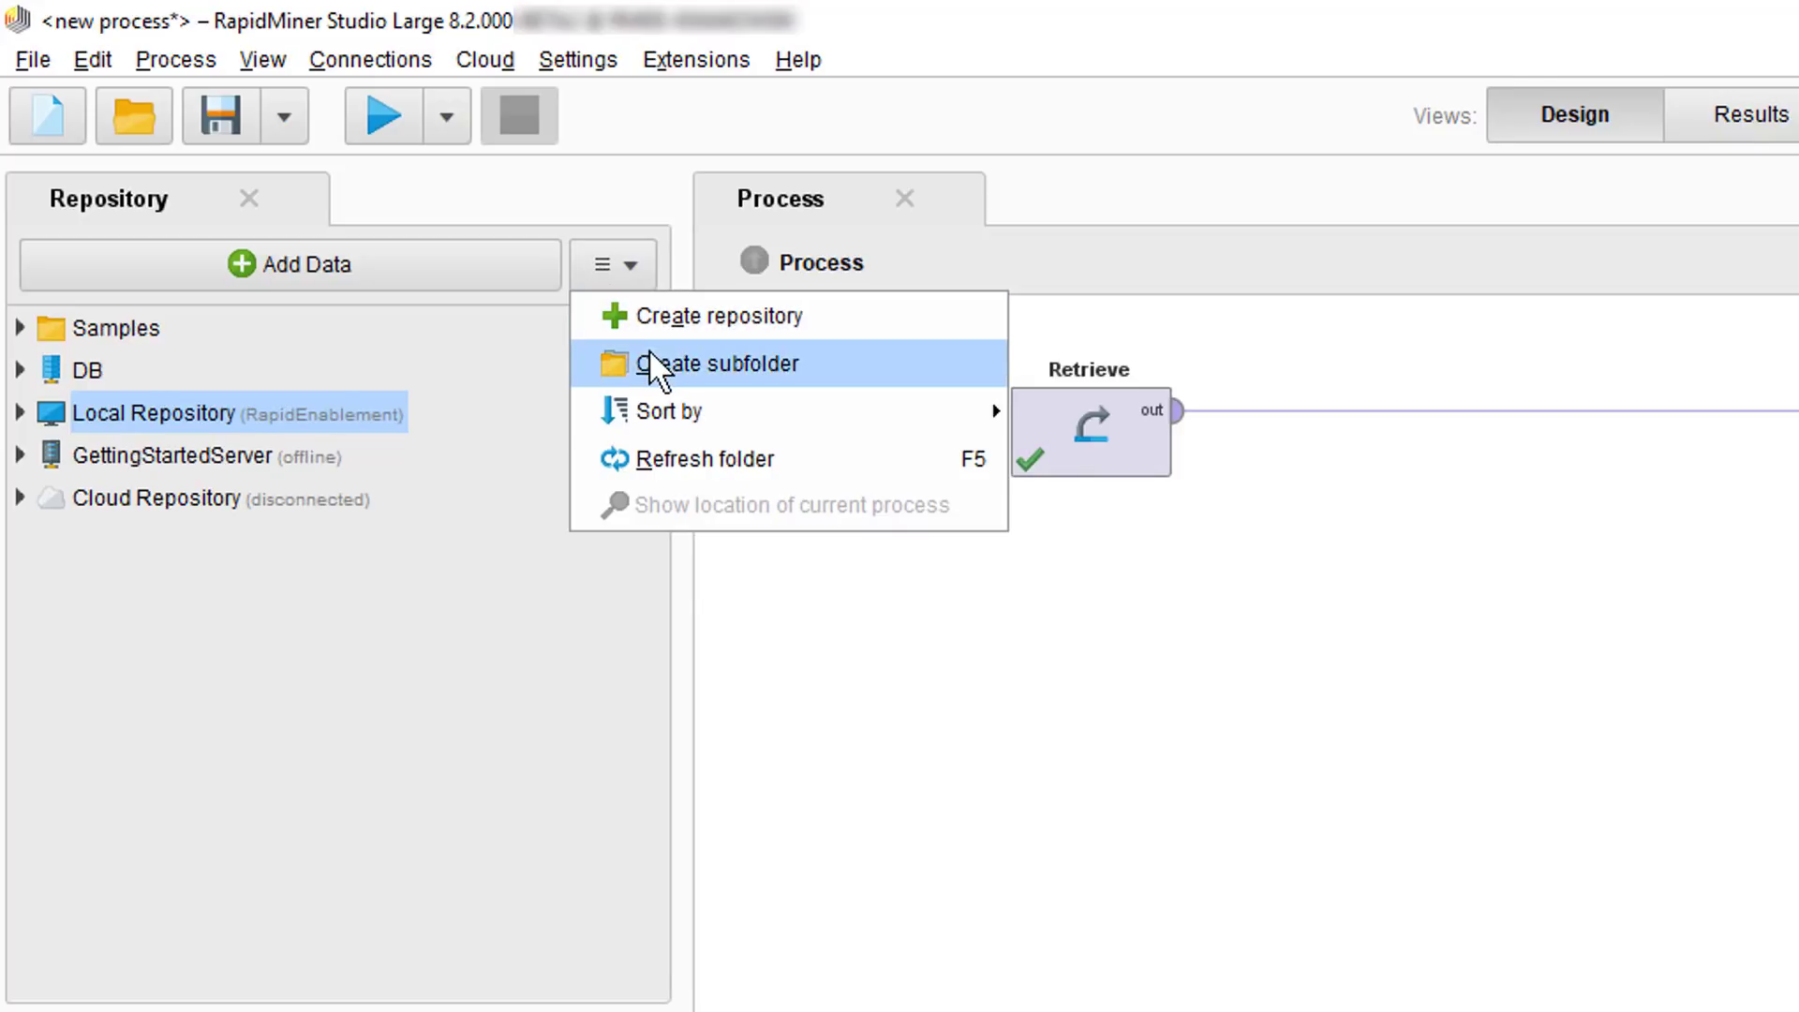
pyautogui.click(615, 272)
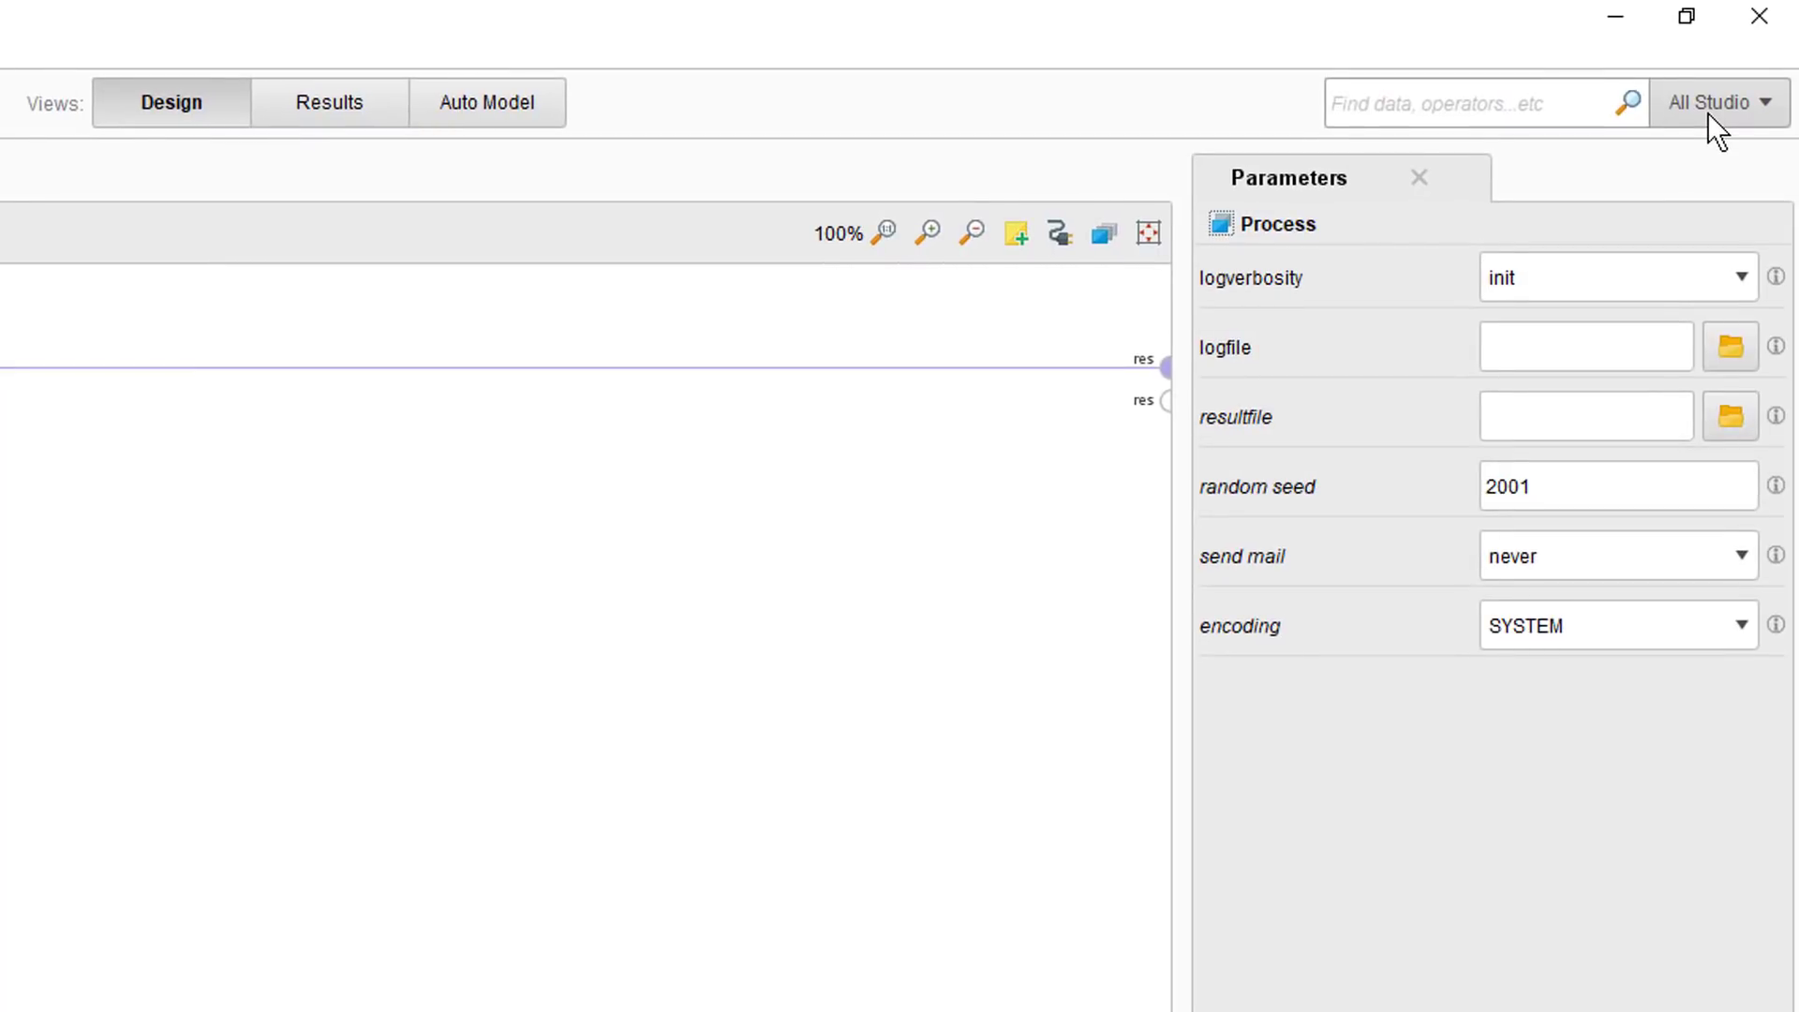
# Review the global search scopes, search all of Studio for "data", and clear the search
pyautogui.click(1707, 113)
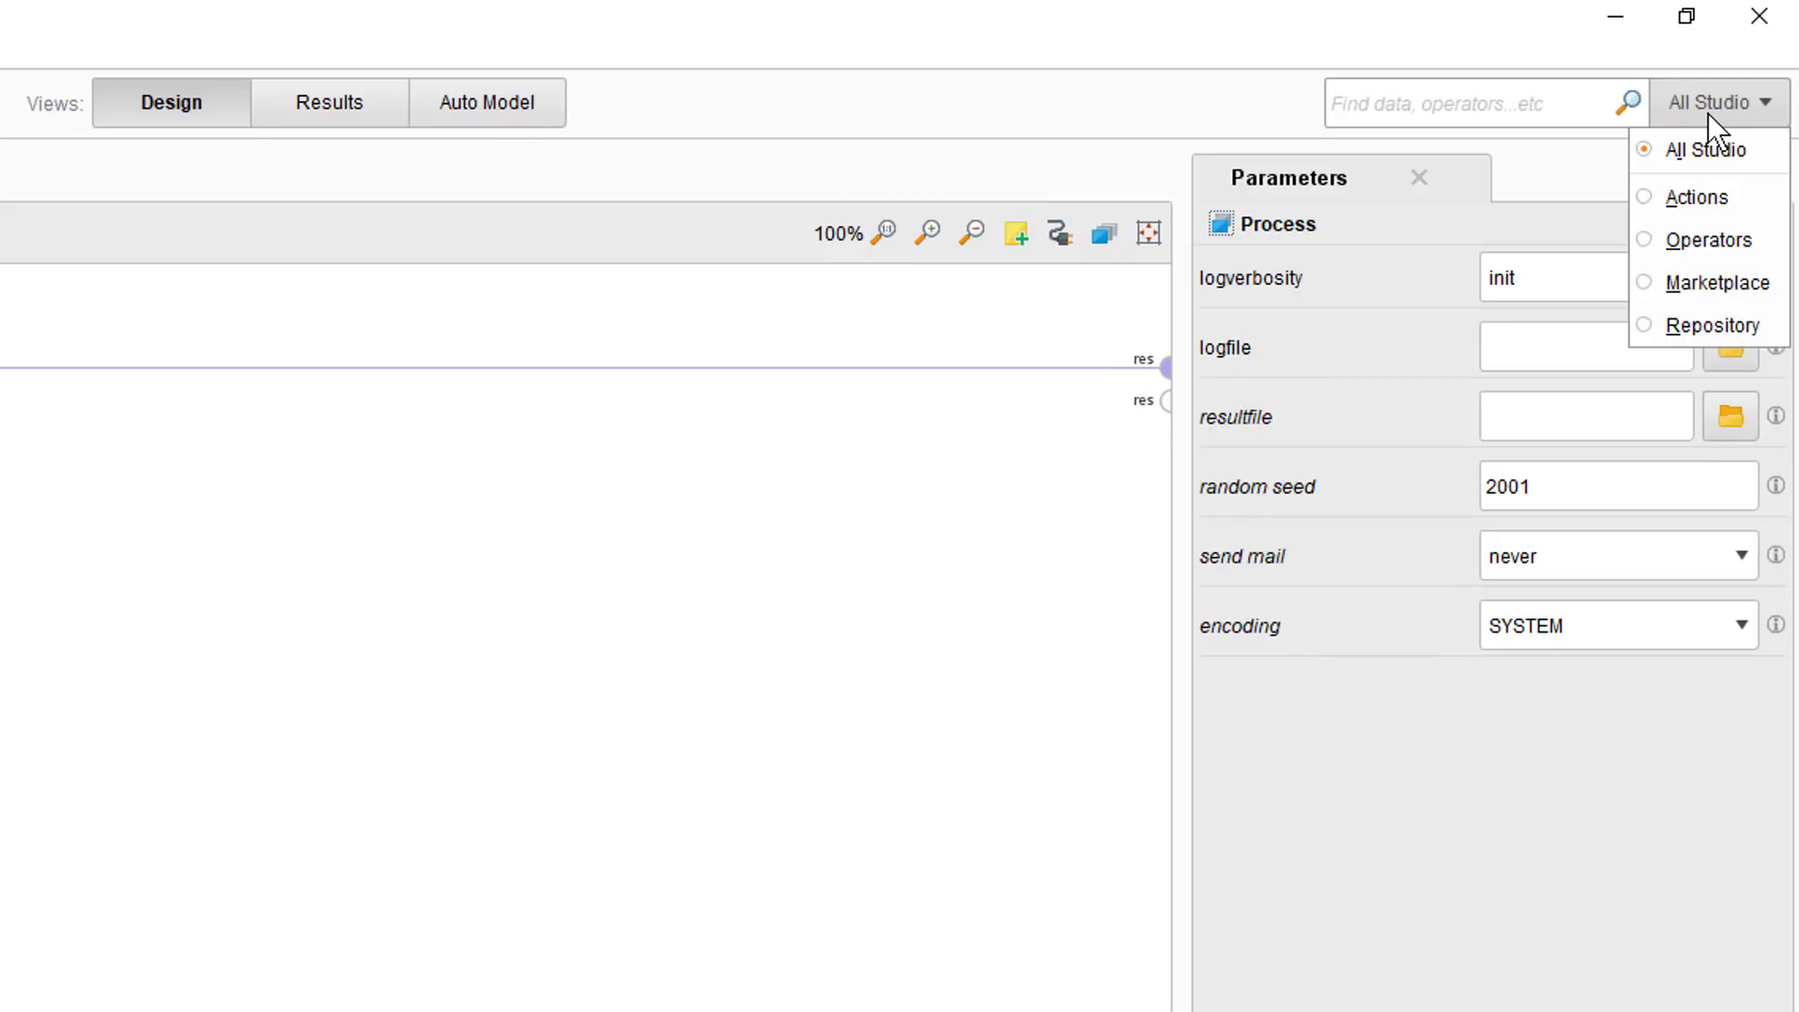
pyautogui.click(1494, 104)
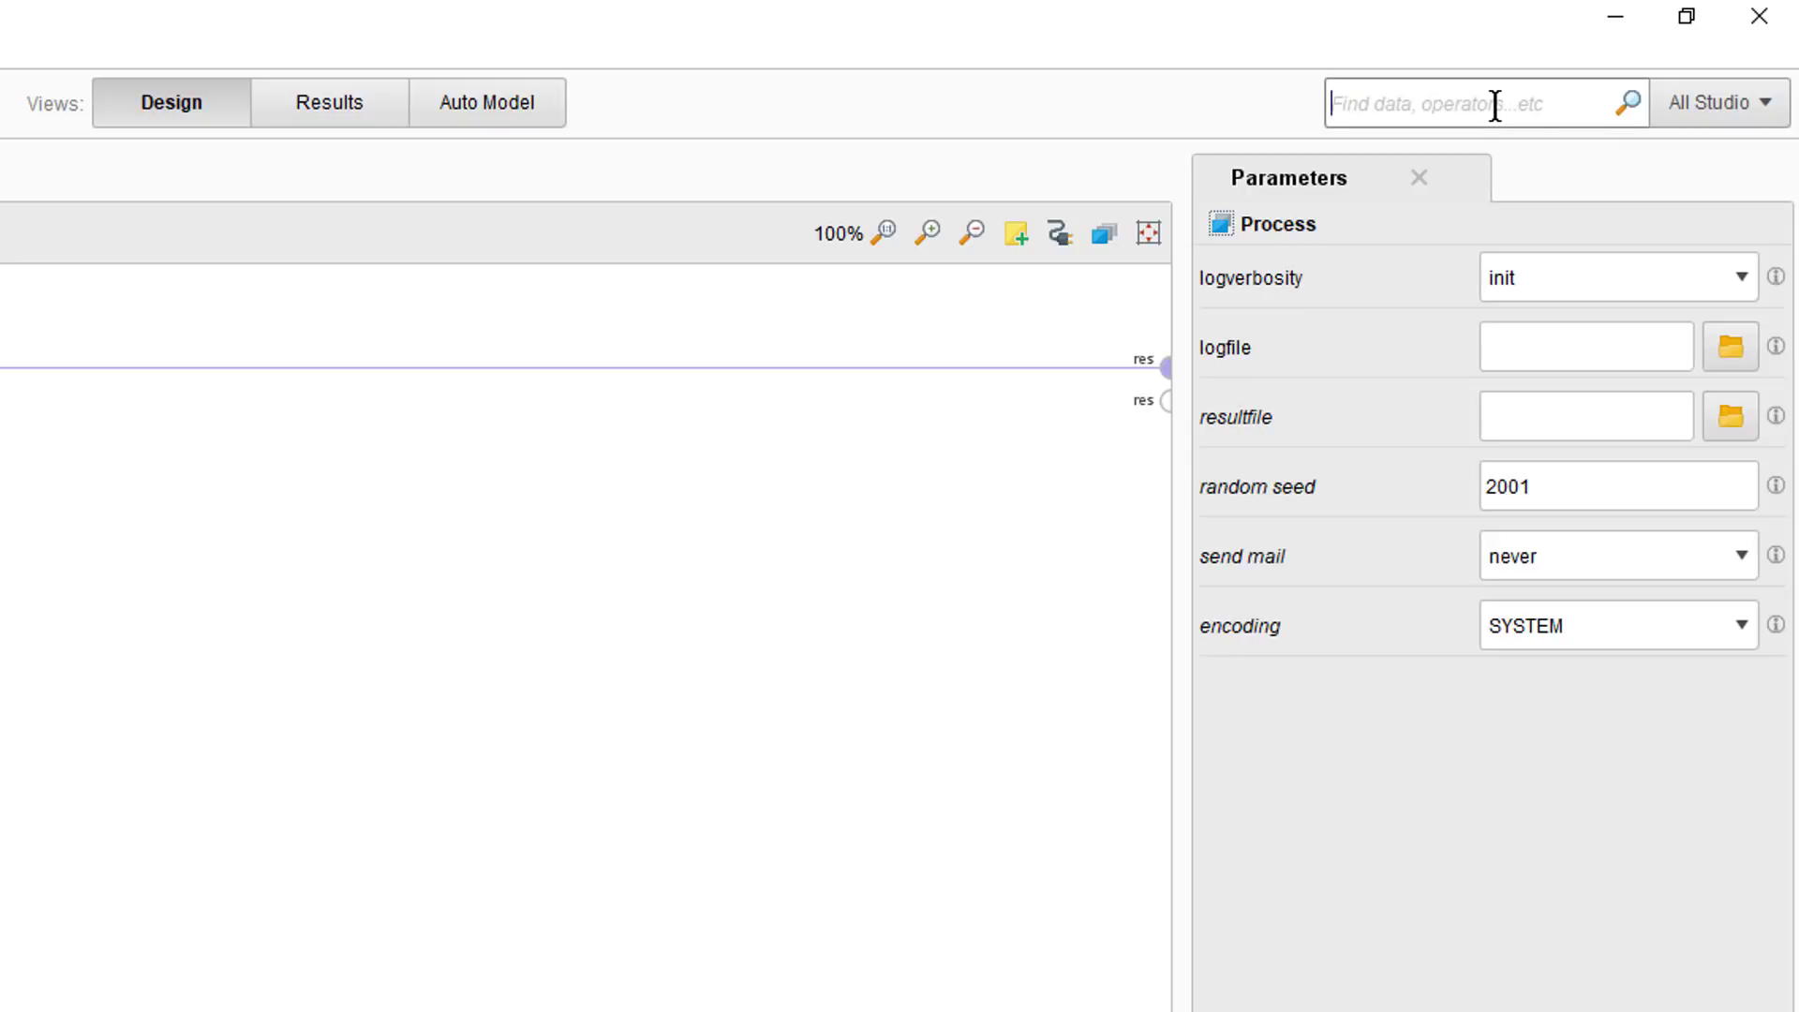
pyautogui.write('data')
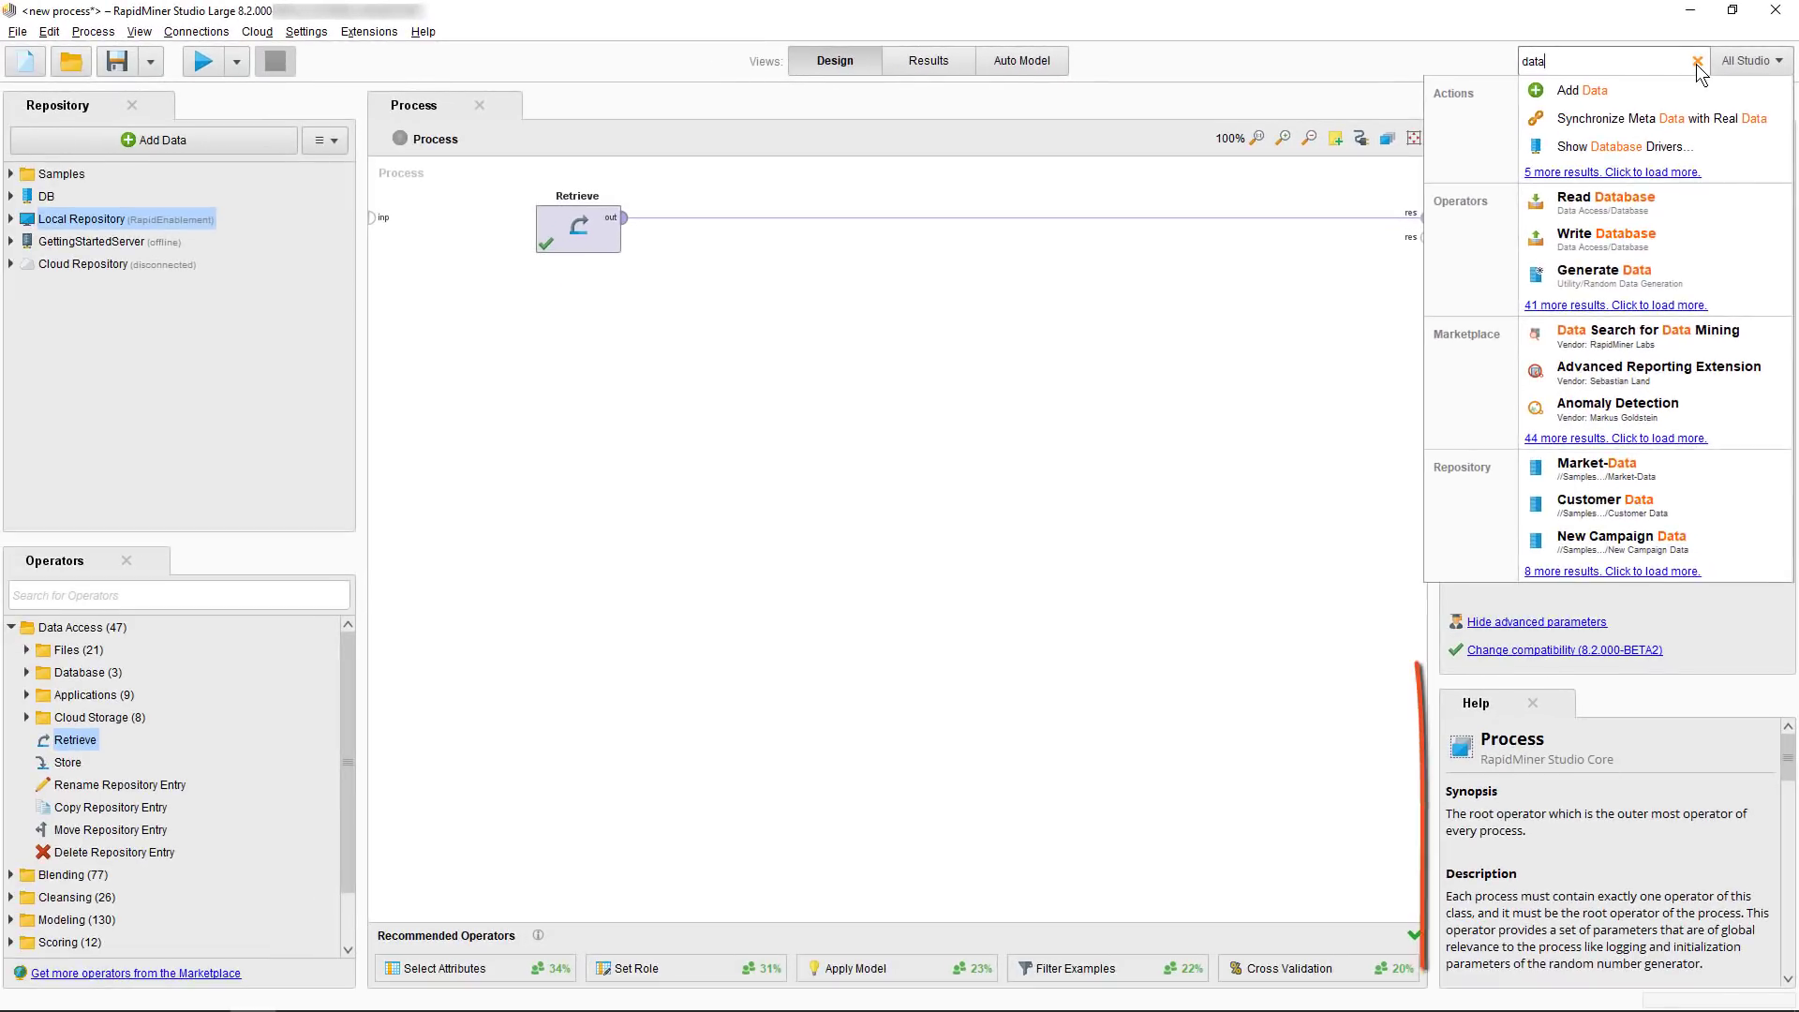
pyautogui.click(1628, 102)
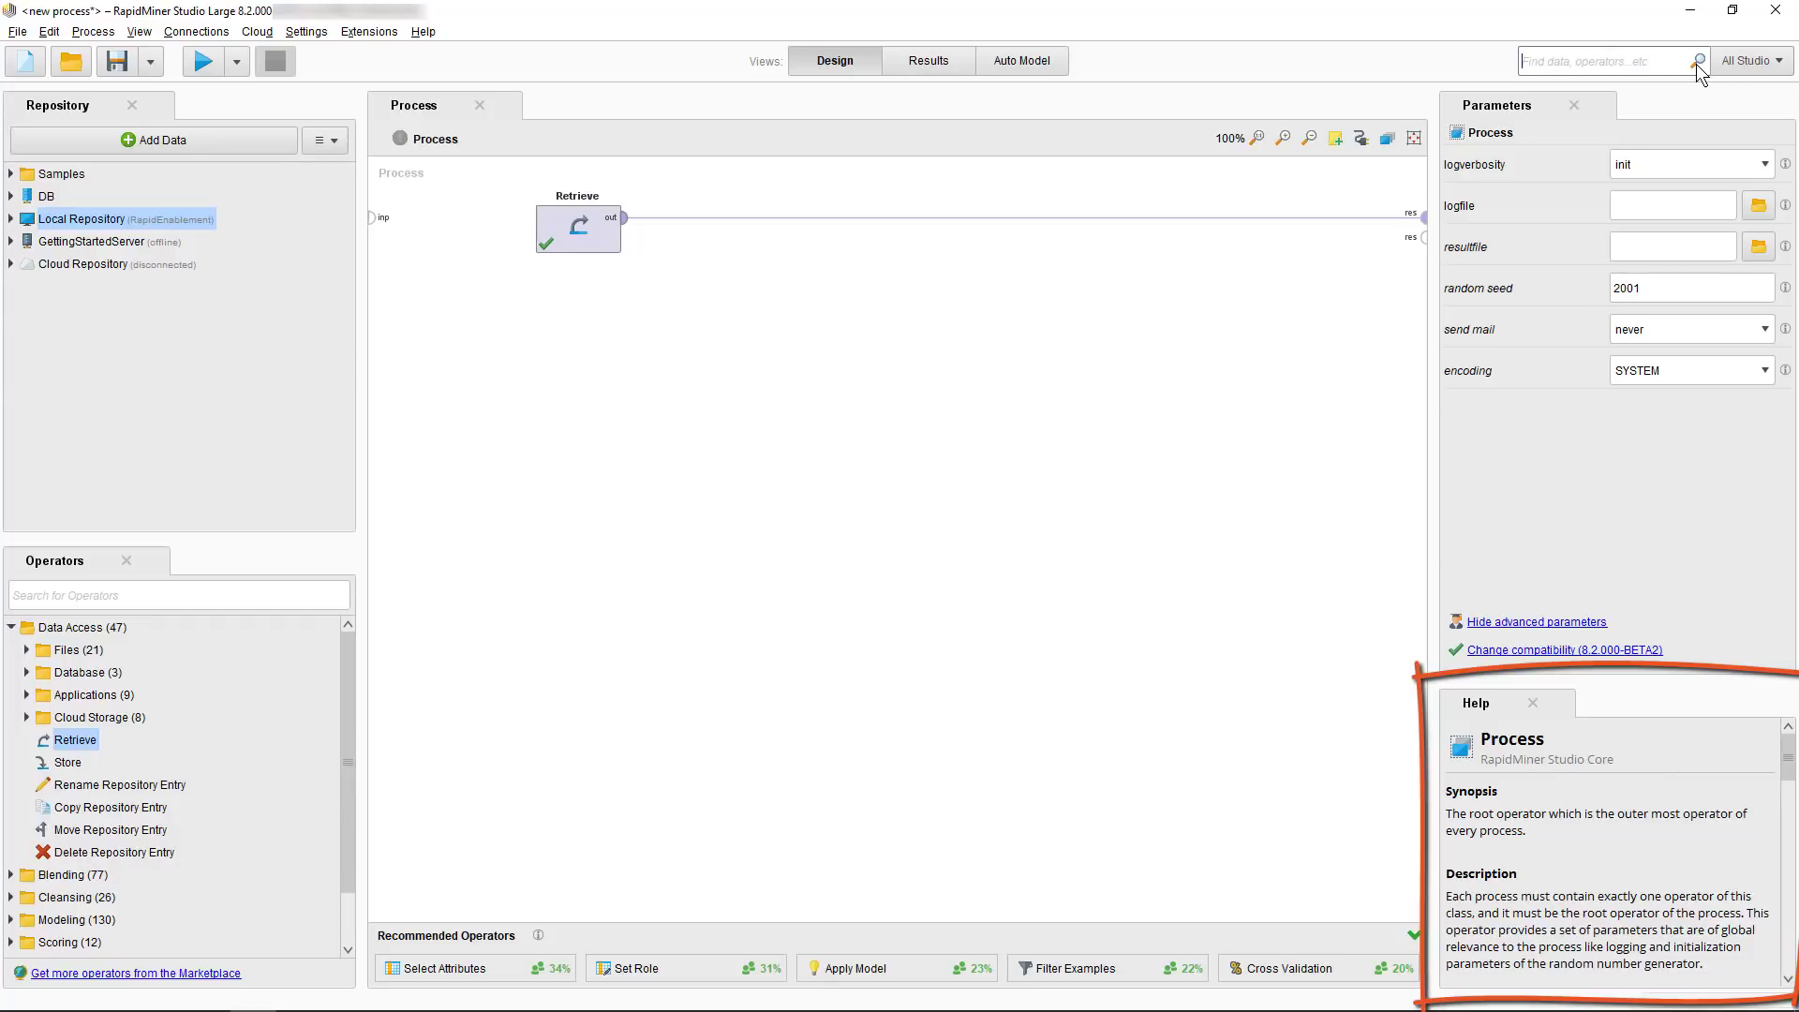
# Select the Retrieve operator and enlarge the Help panel to read its documentation down to the Tutorial Process section
pyautogui.click(576, 234)
pyautogui.moveTo(1568, 682); pyautogui.dragTo(1551, 343)
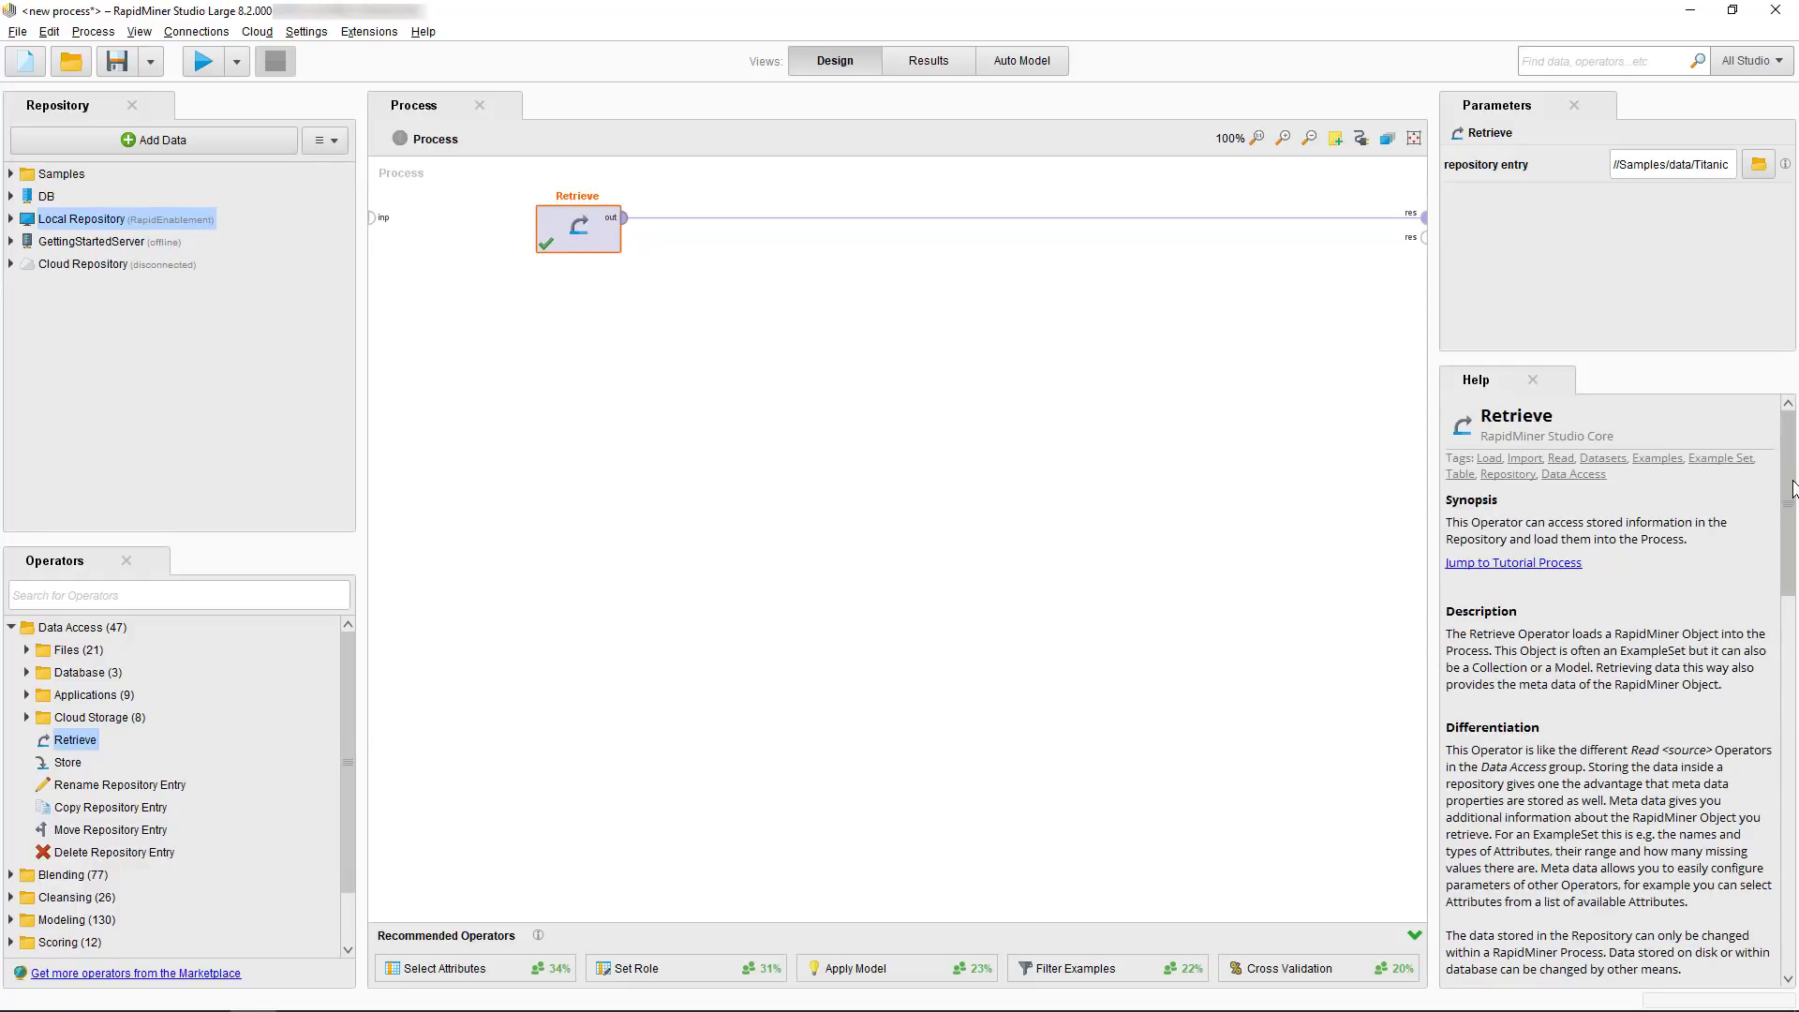
pyautogui.scroll(-5, 1750, 482)
pyautogui.scroll(-10, 1611, 689)
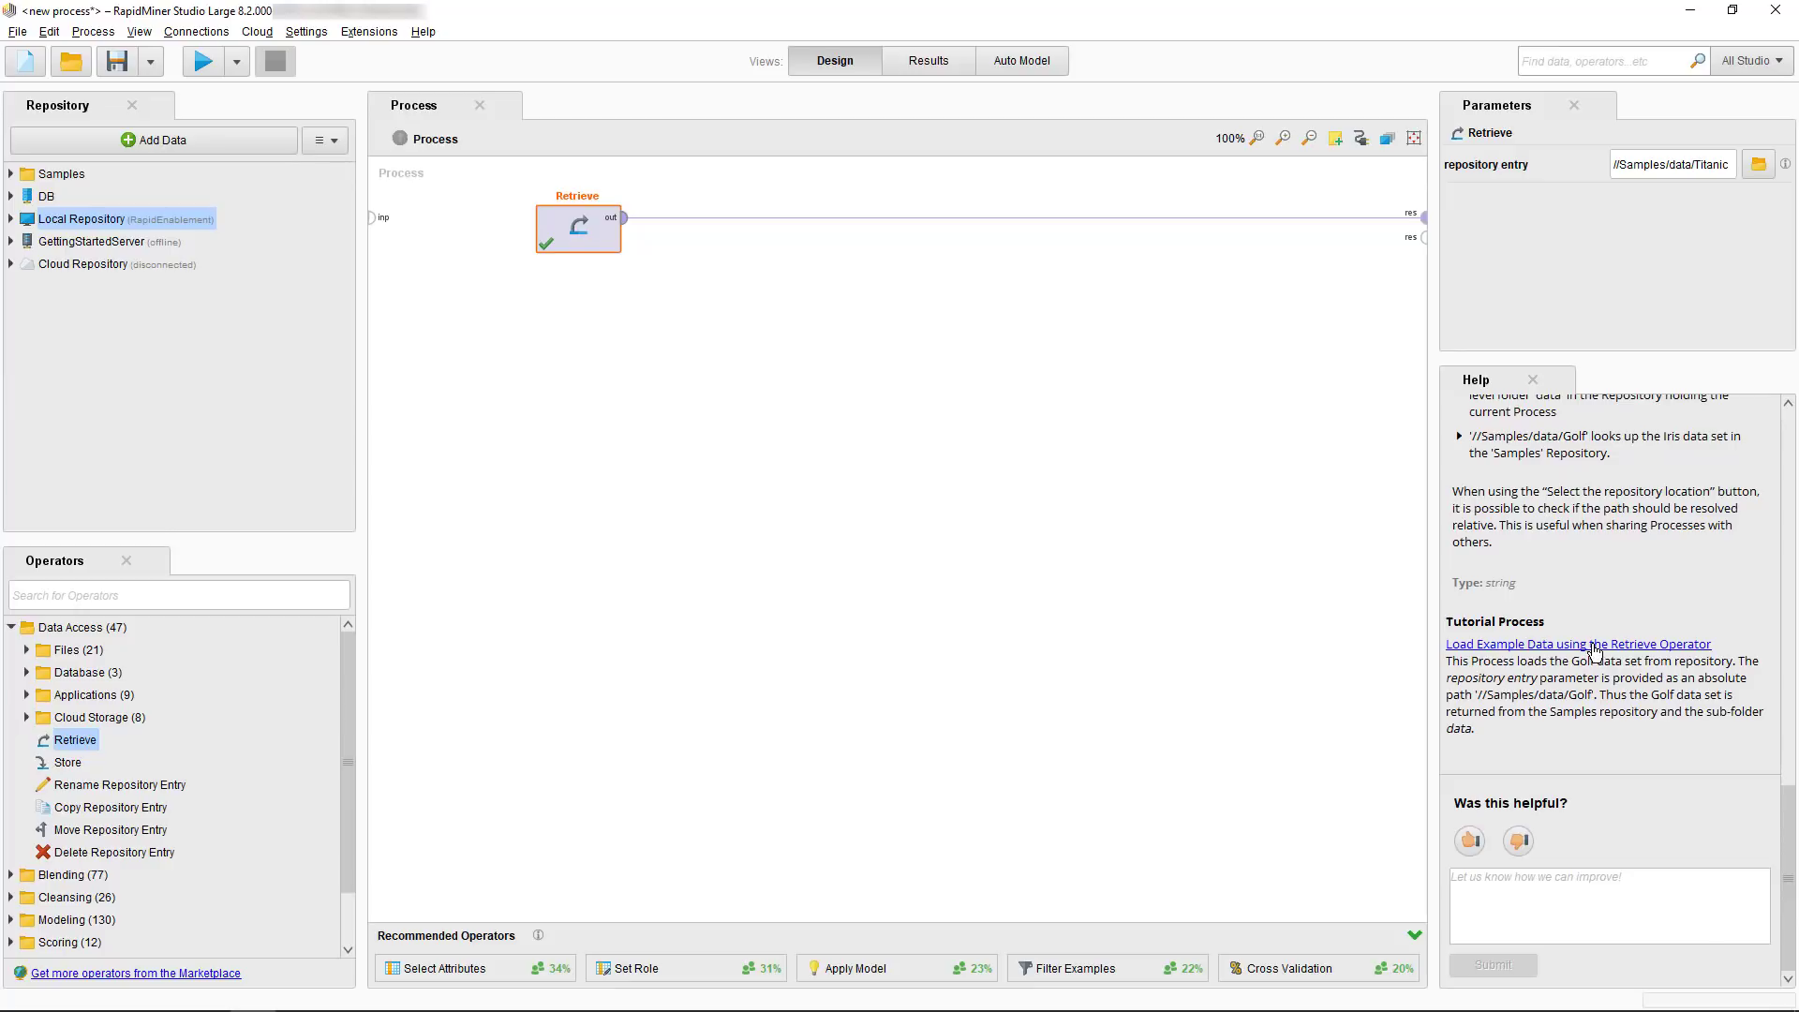
# Open the tutorial process "Load Example Data using the Retrieve Operator" without saving the current one, run it, and return to the Design view
pyautogui.click(1594, 644)
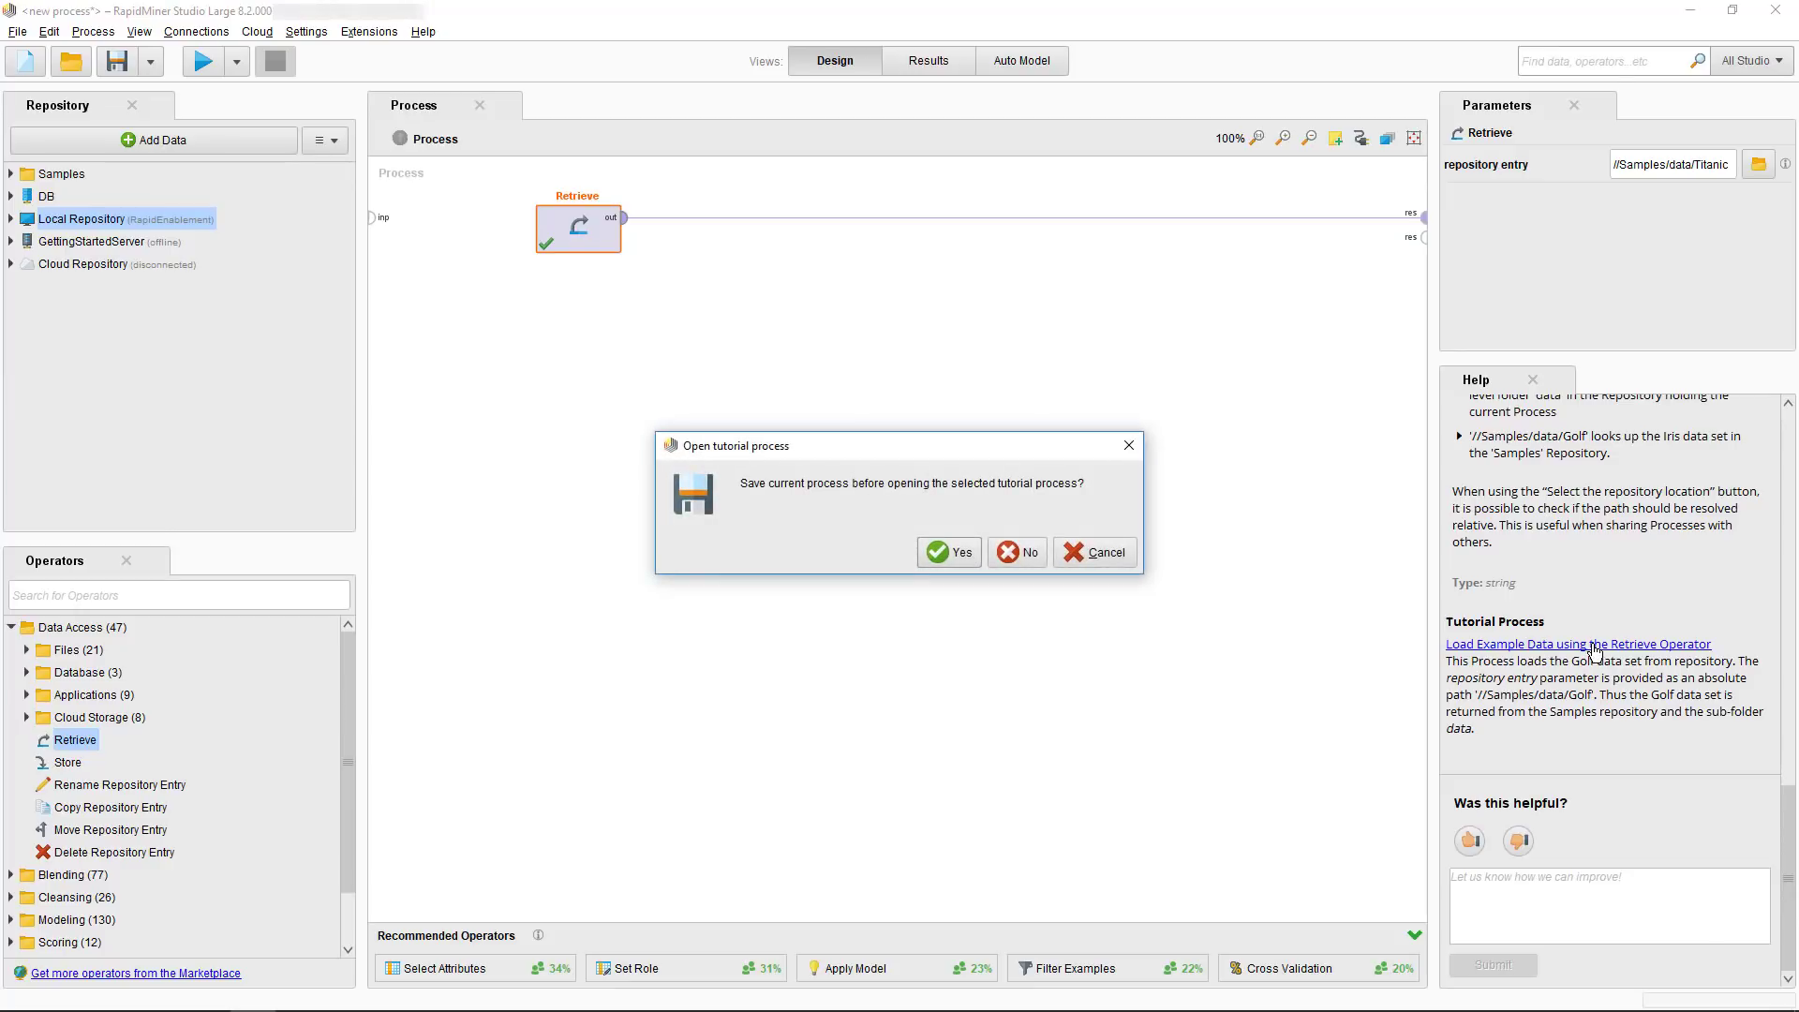
pyautogui.click(1025, 559)
pyautogui.click(203, 62)
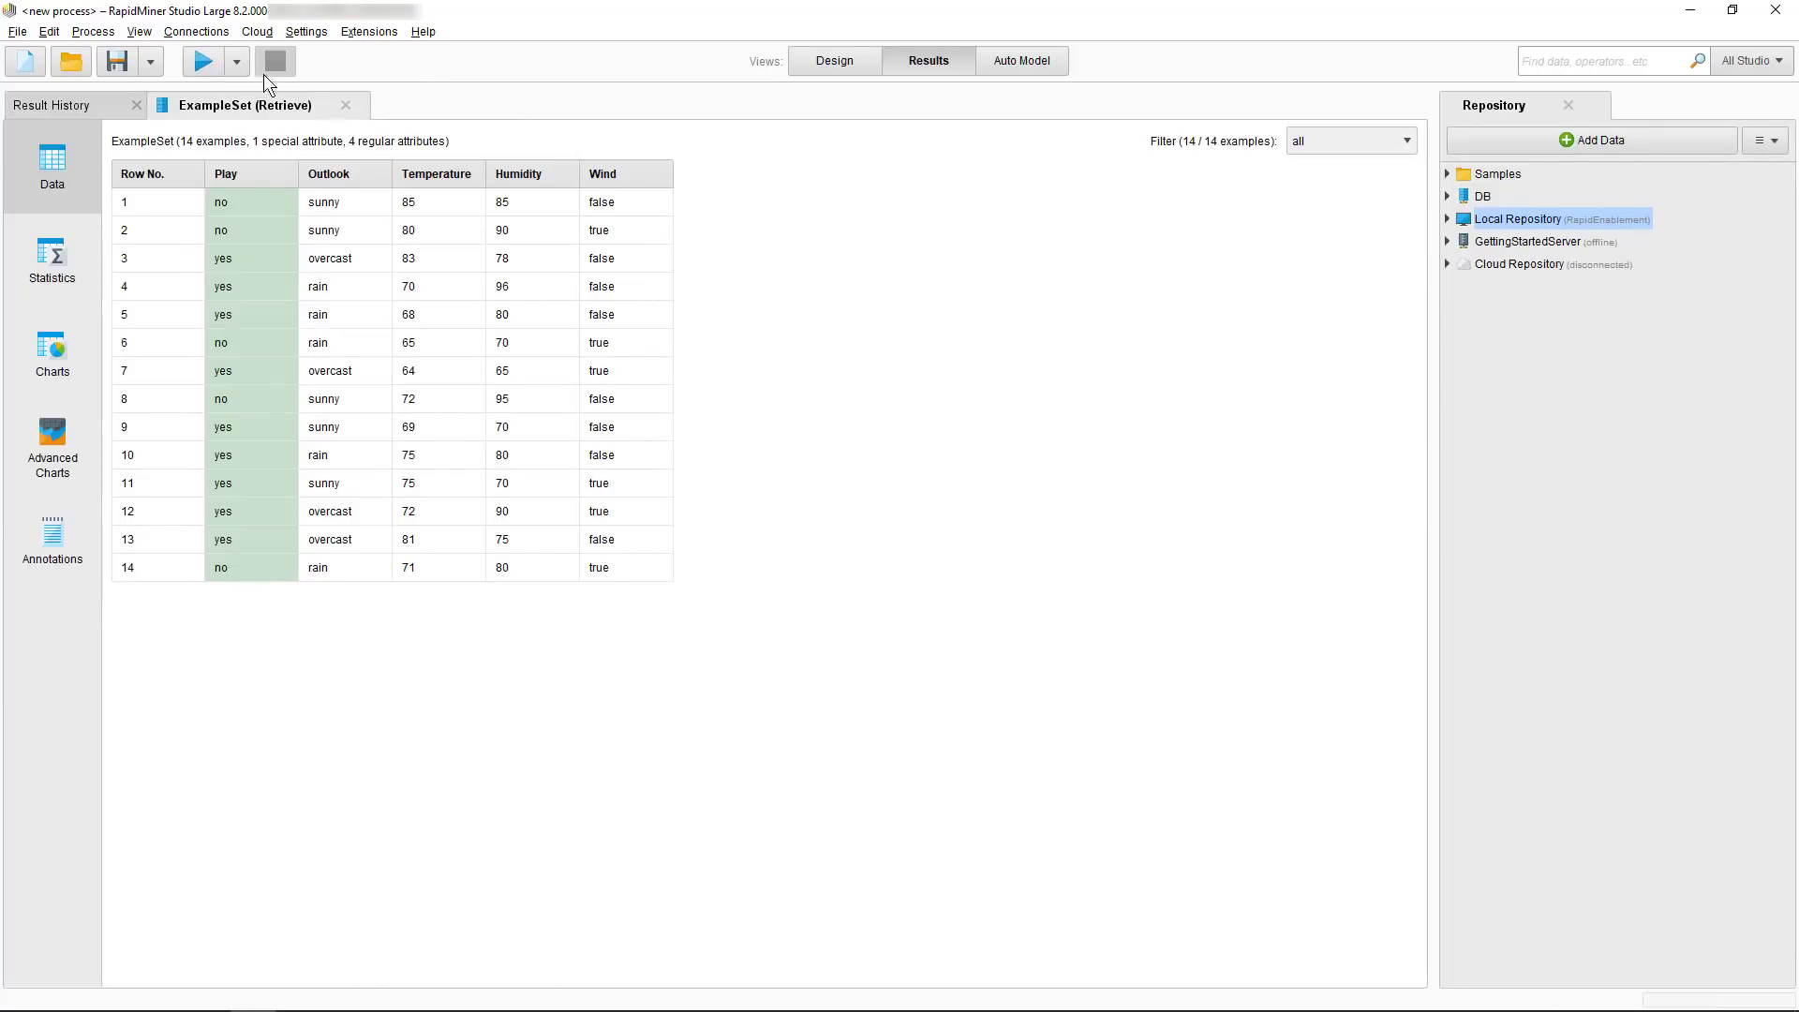
pyautogui.click(817, 69)
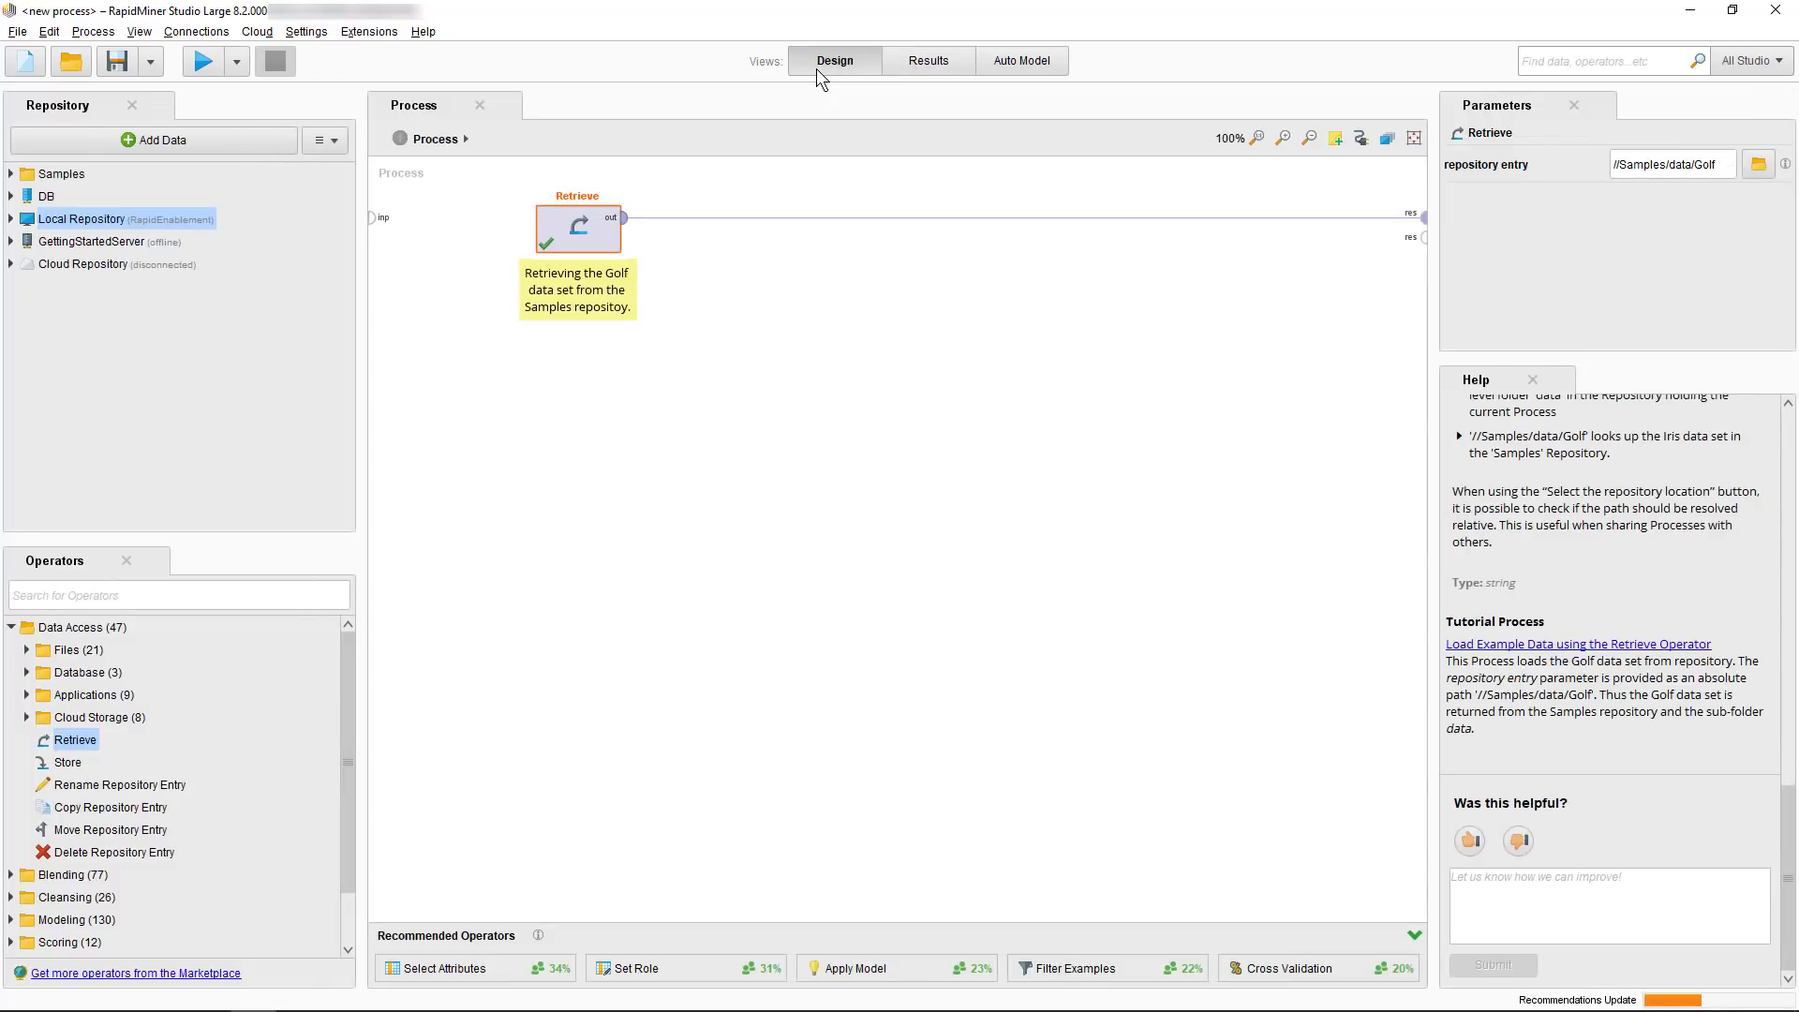